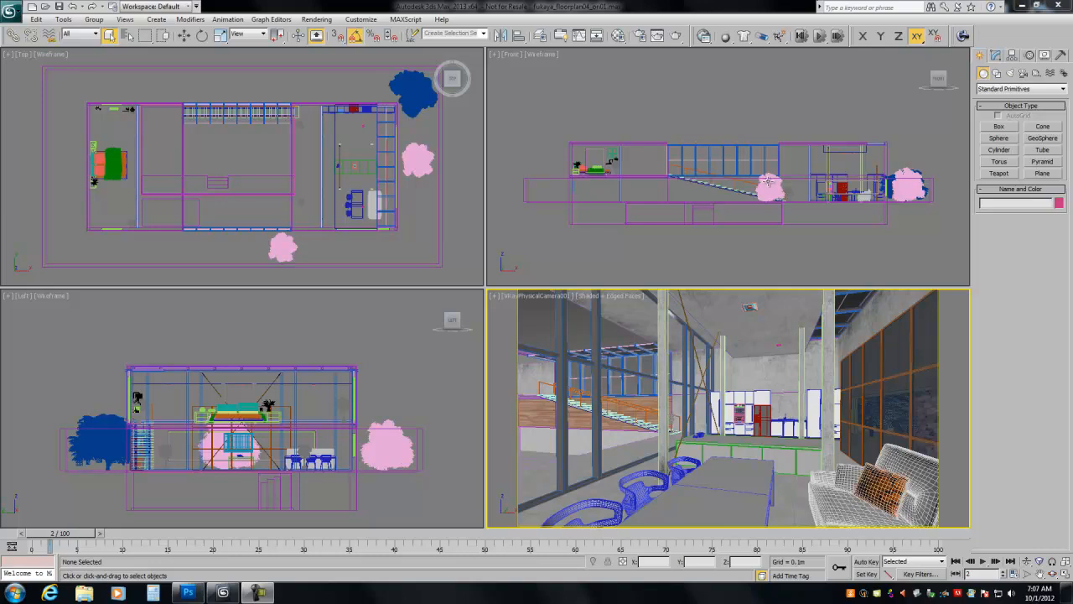
- Open the render setup and examine the V-Ray adaptive subdivision sampler's rates
click(641, 37)
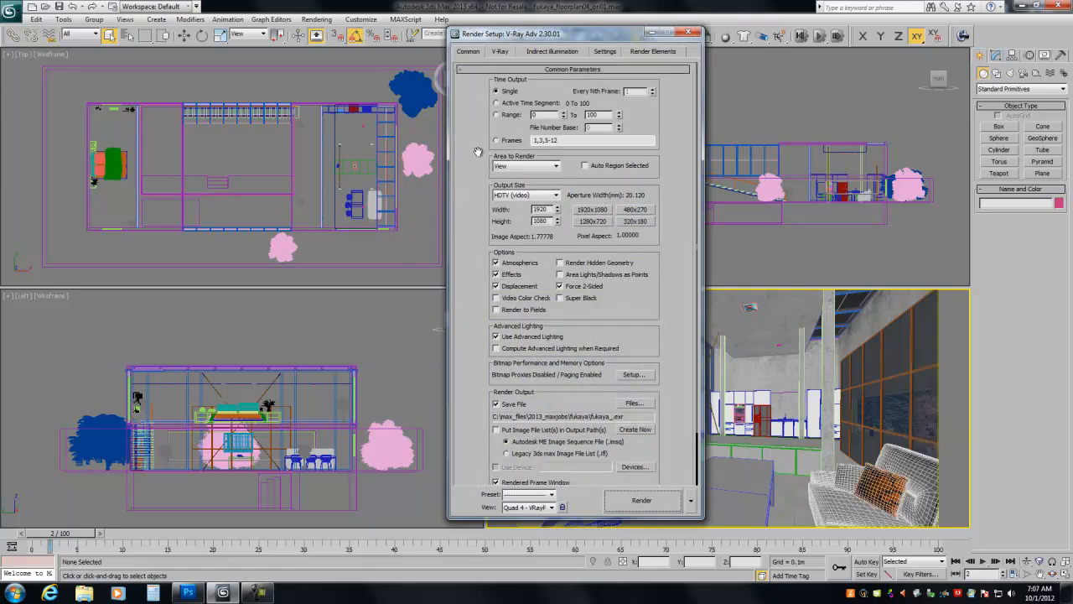
click(501, 52)
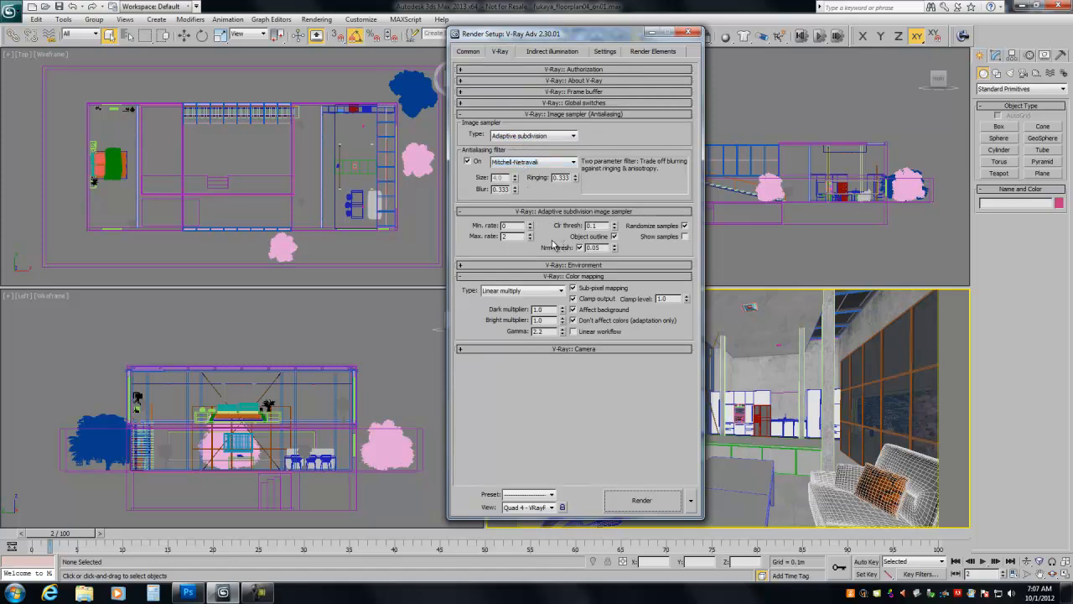
double_click(514, 235)
- Try the Very low built-in preset for the irradiance map, and pick another preset instead
click(559, 52)
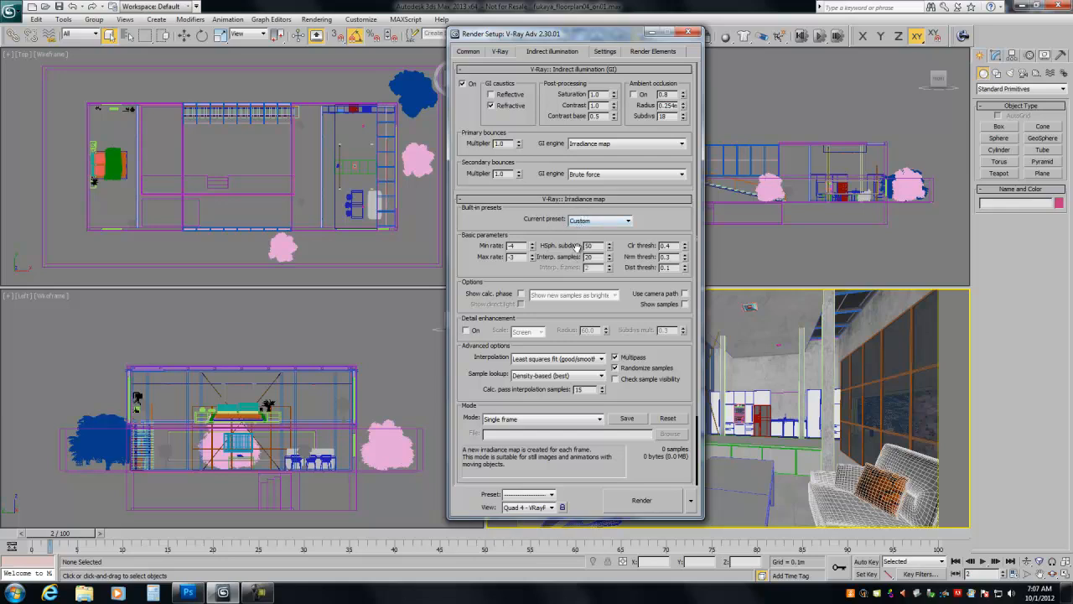
click(578, 220)
click(578, 221)
click(580, 238)
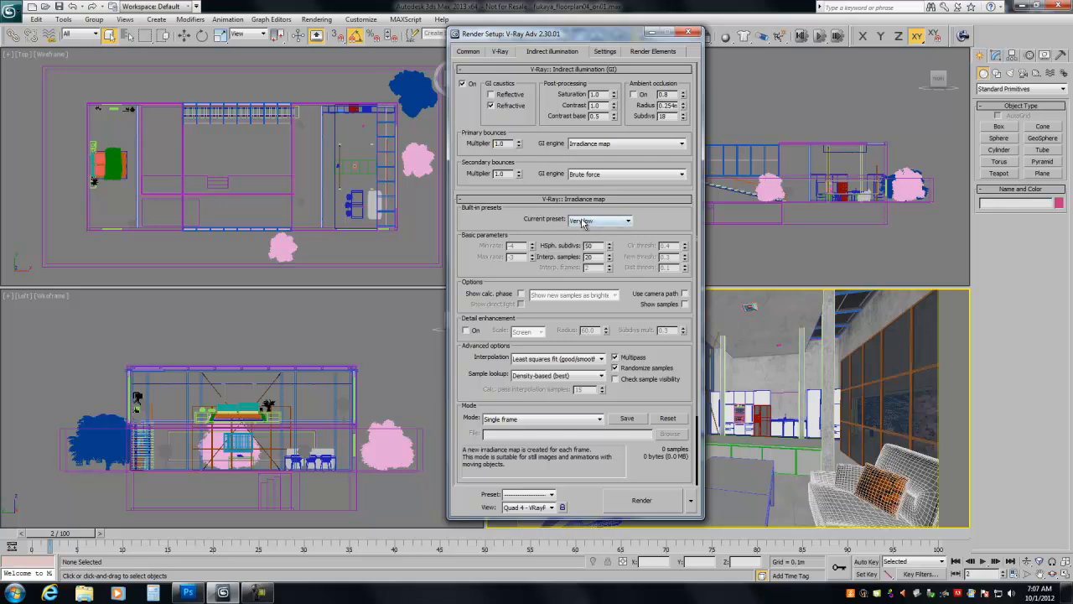
click(584, 221)
click(581, 274)
- Set the adaptive subdivision sampler's maximum rate to 4 and shift the render setup window aside
click(497, 50)
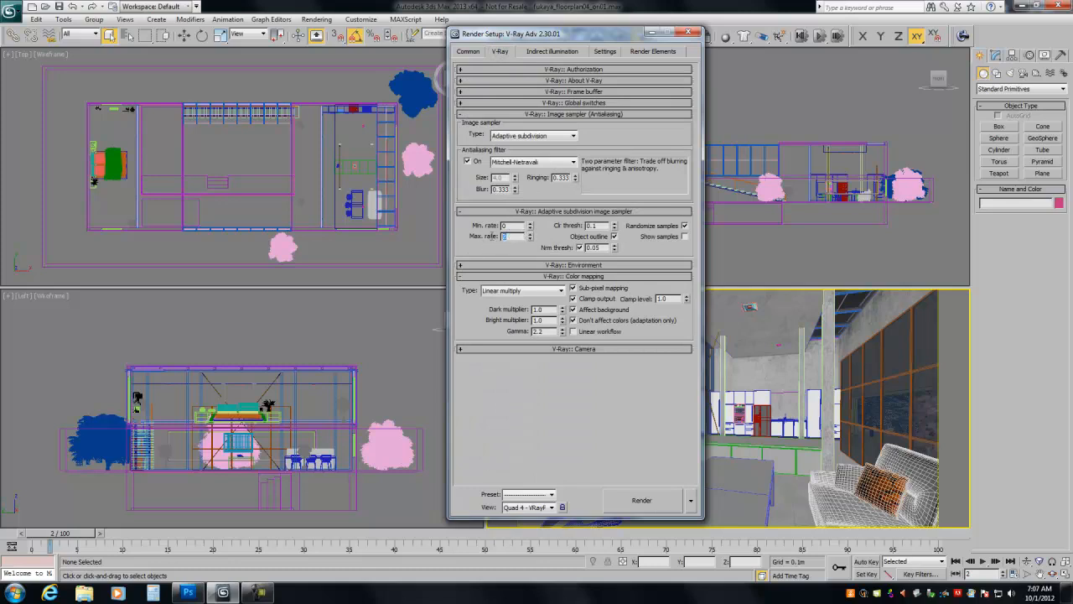
double_click(503, 237)
drag(599, 38, 552, 47)
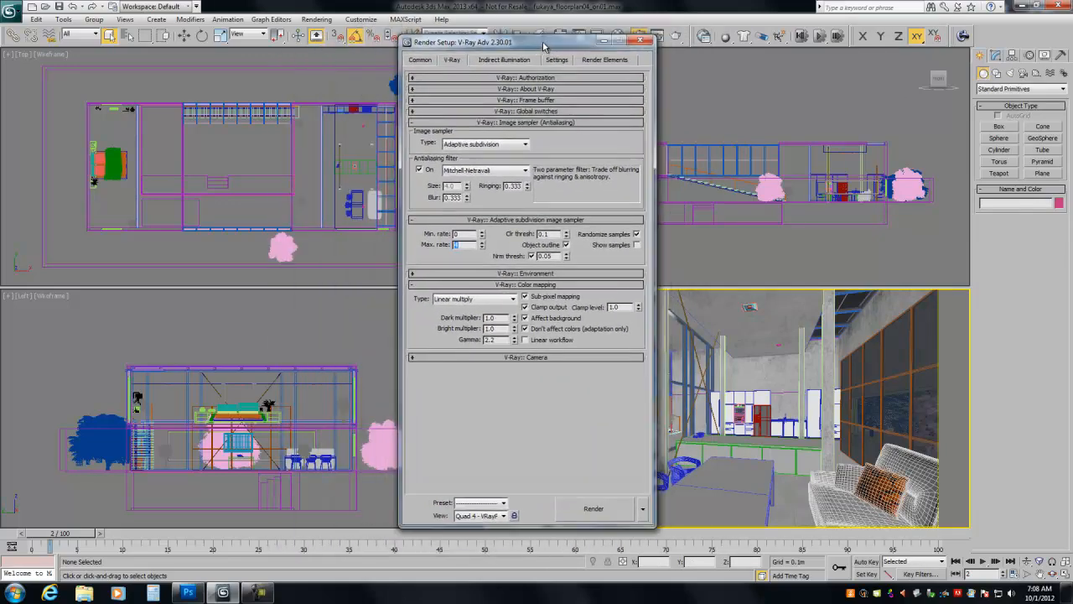
- Launch the SR 0.99F render tool, place it beside the render setup, and close it to restore the previous V-Ray settings
click(962, 36)
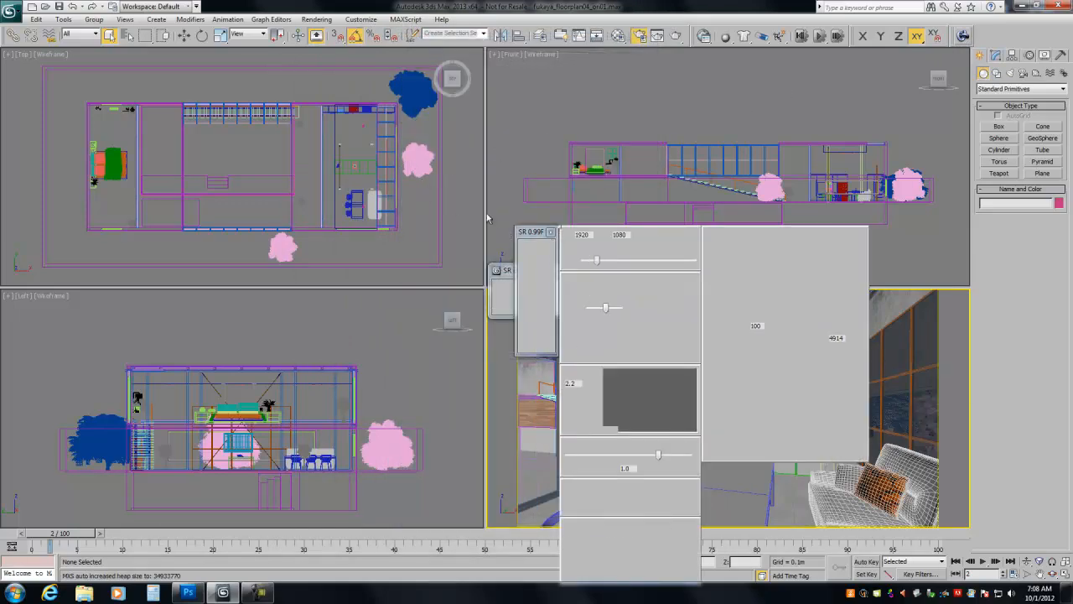
click(569, 232)
drag(538, 231, 41, 116)
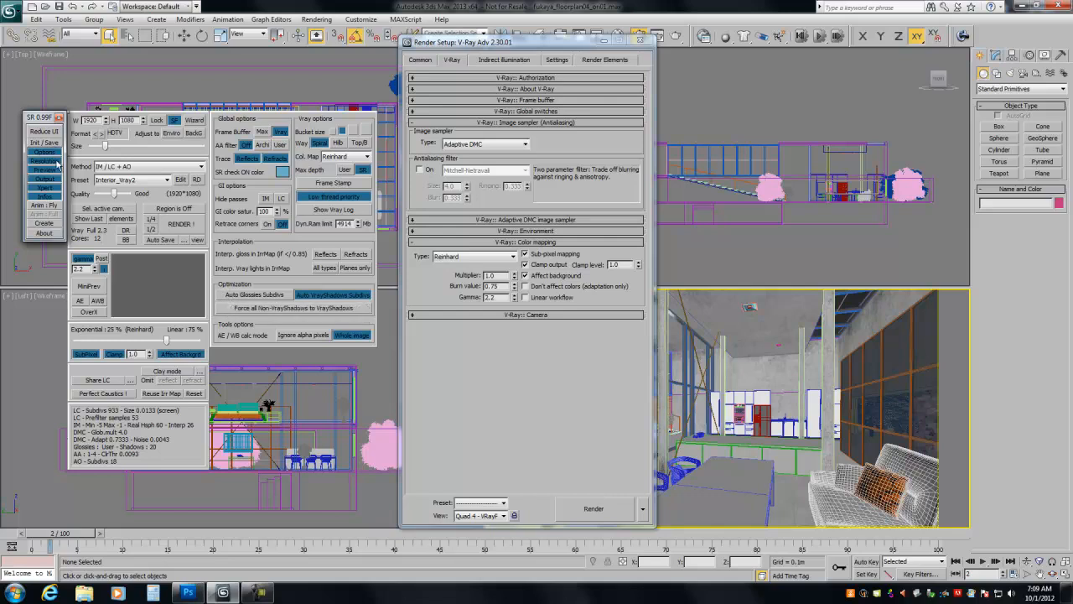
click(58, 117)
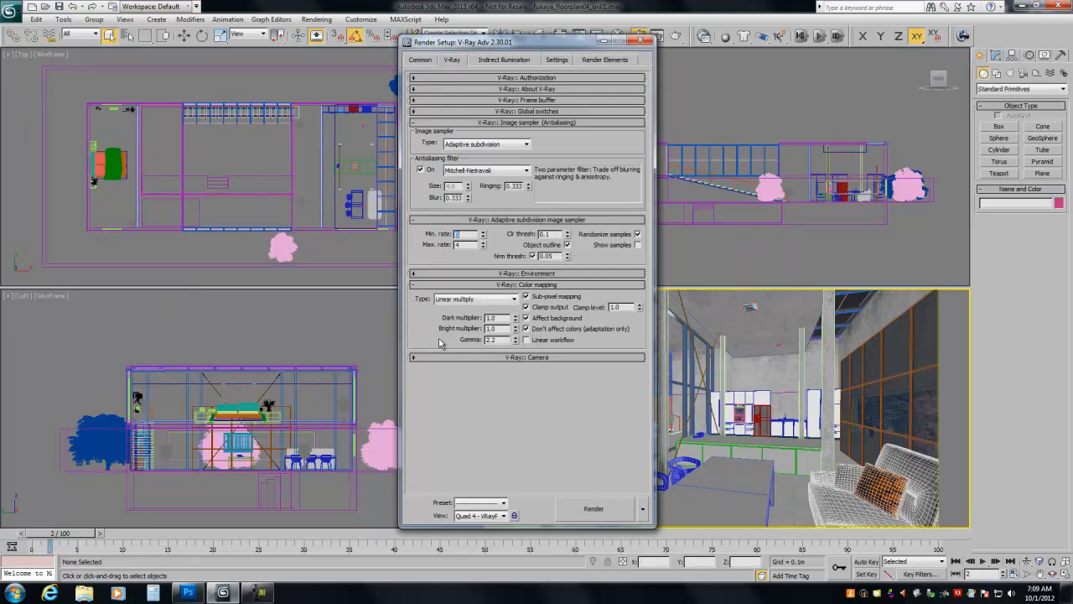
- Reopen the SR 0.99F render tool and place its window beside the render setup
click(964, 36)
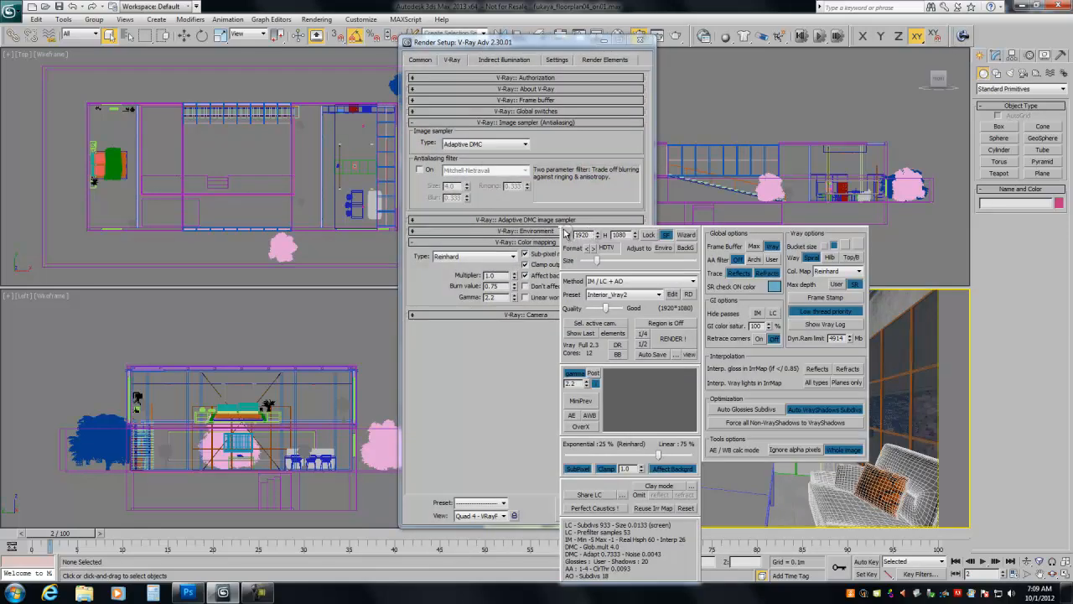
drag(550, 237, 50, 114)
click(15, 13)
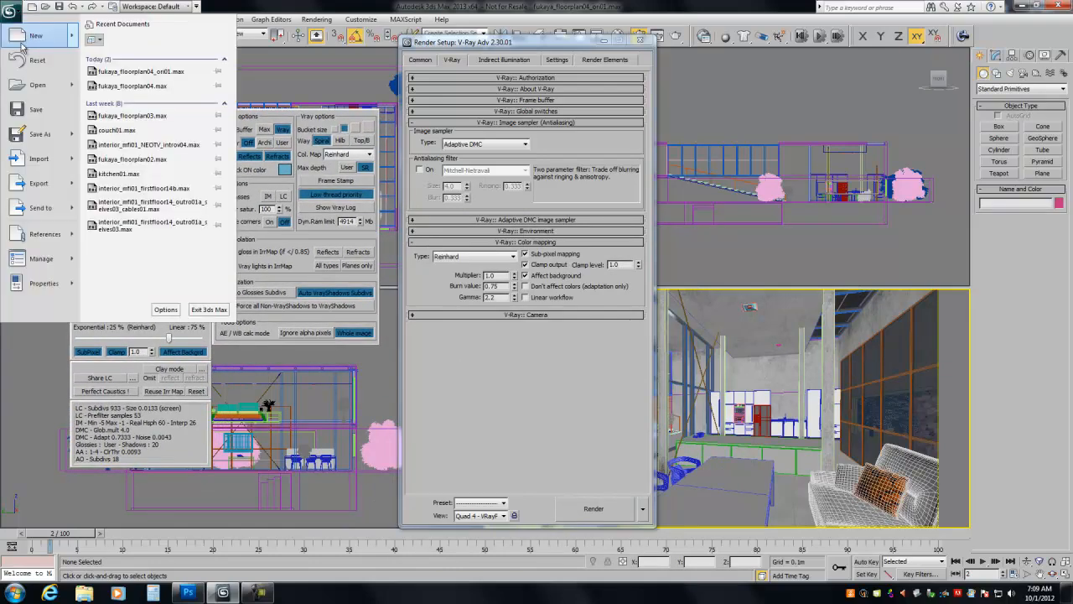
click(260, 10)
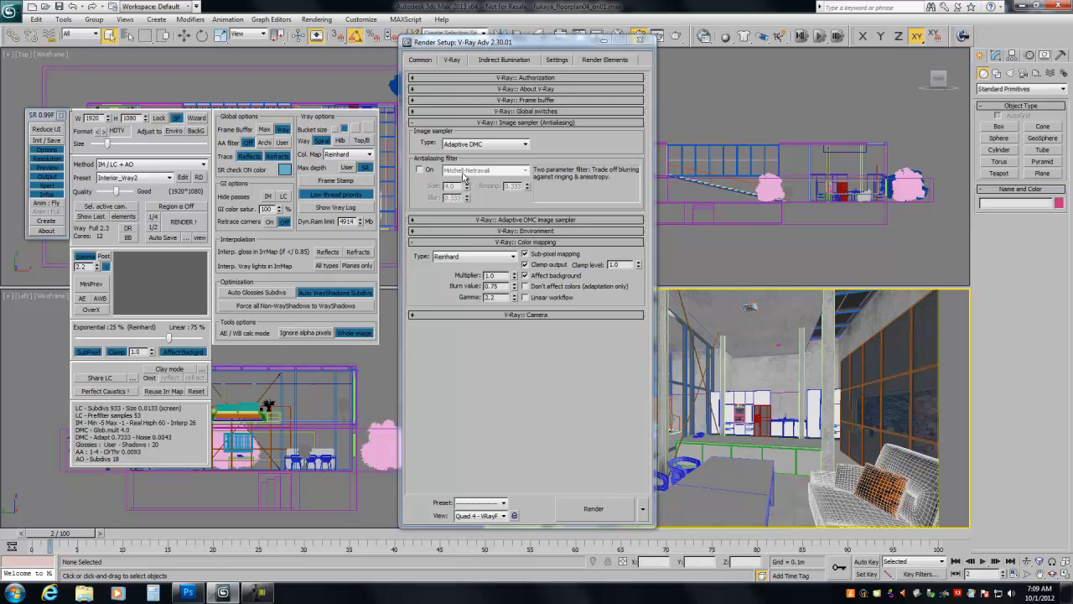
- Look at the render preset options in the common parameters and return to the V-Ray sampler settings
click(424, 60)
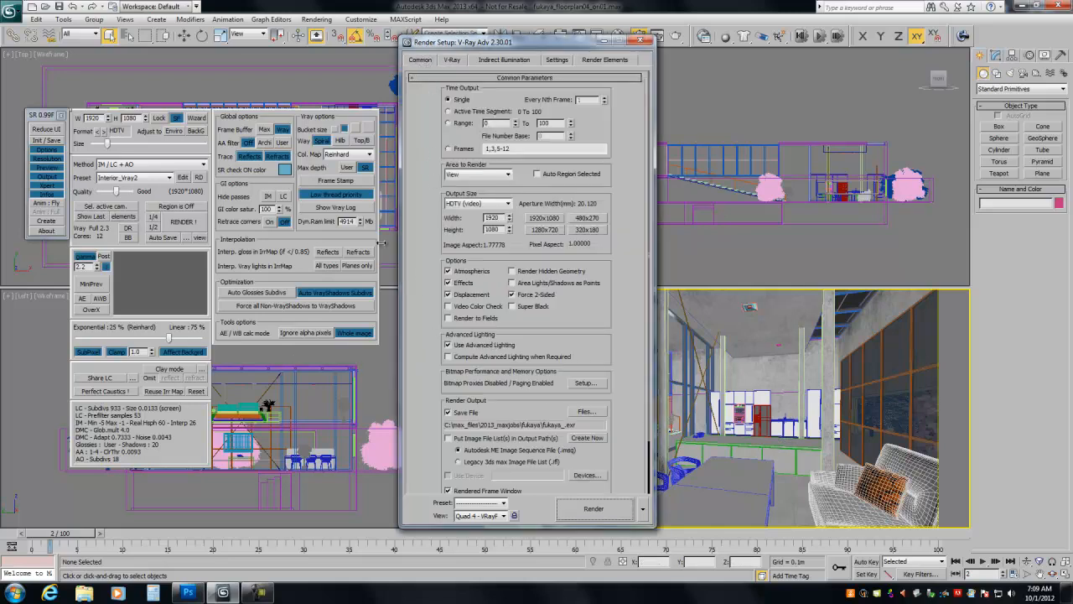
click(503, 503)
click(474, 497)
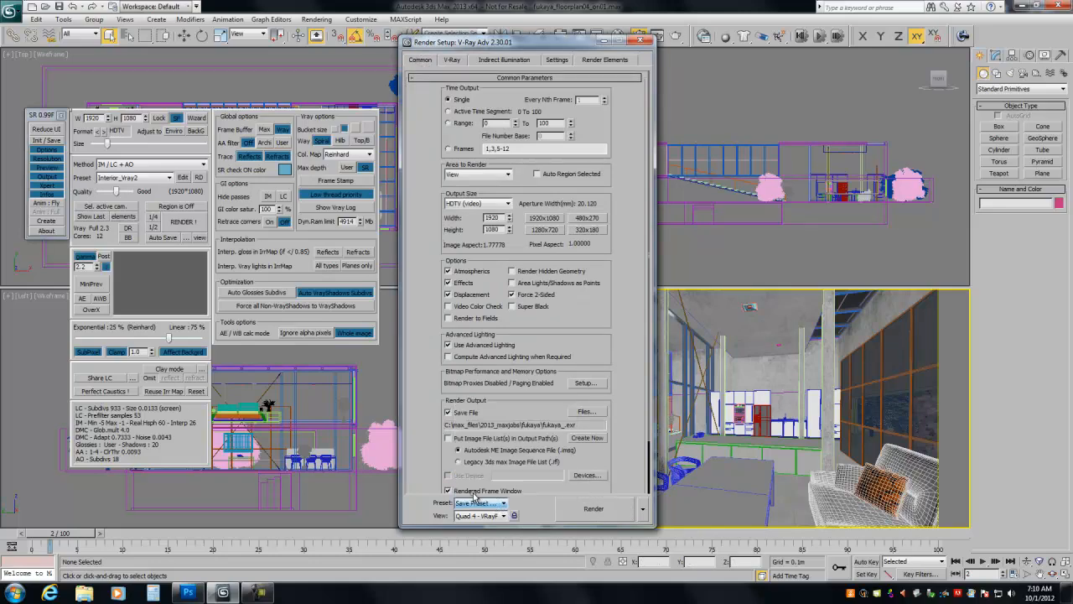
click(467, 455)
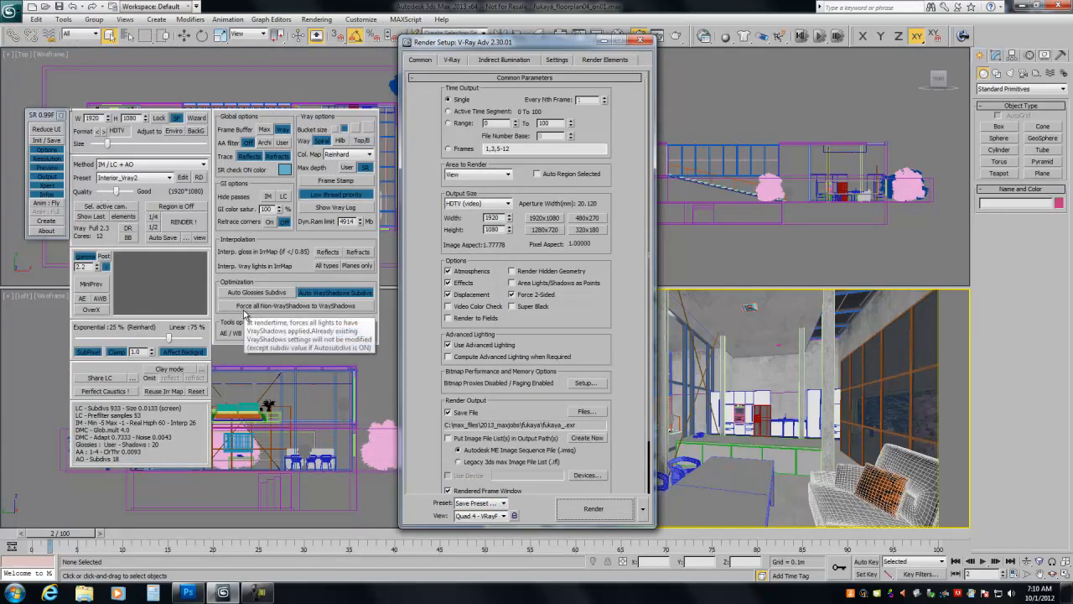
click(452, 59)
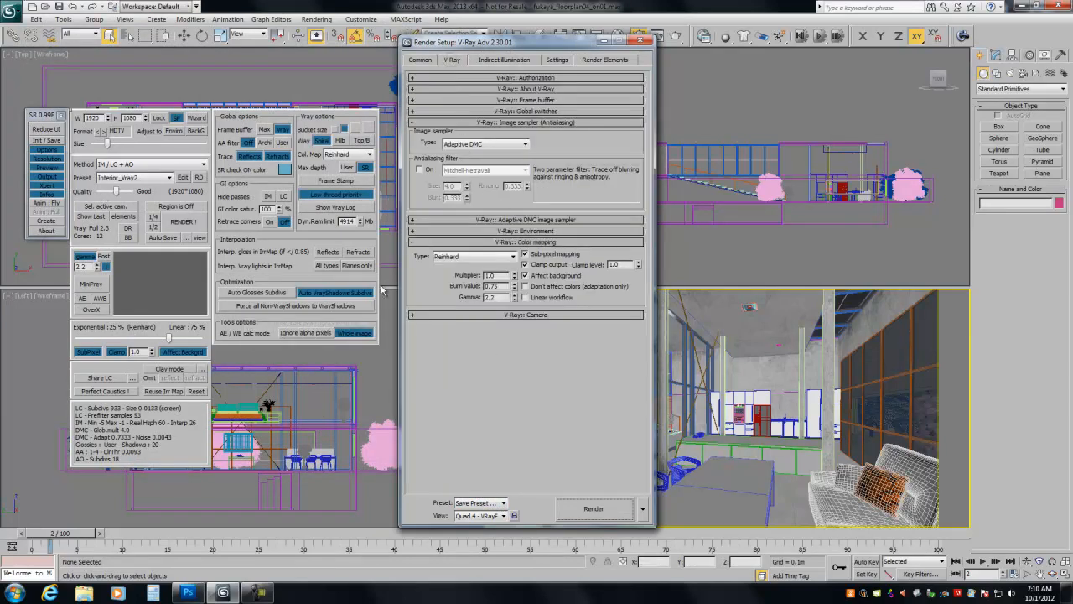
- Relaunch the SR 0.99F render tool, place it over the Top and Left viewports, and close the render setup
click(61, 115)
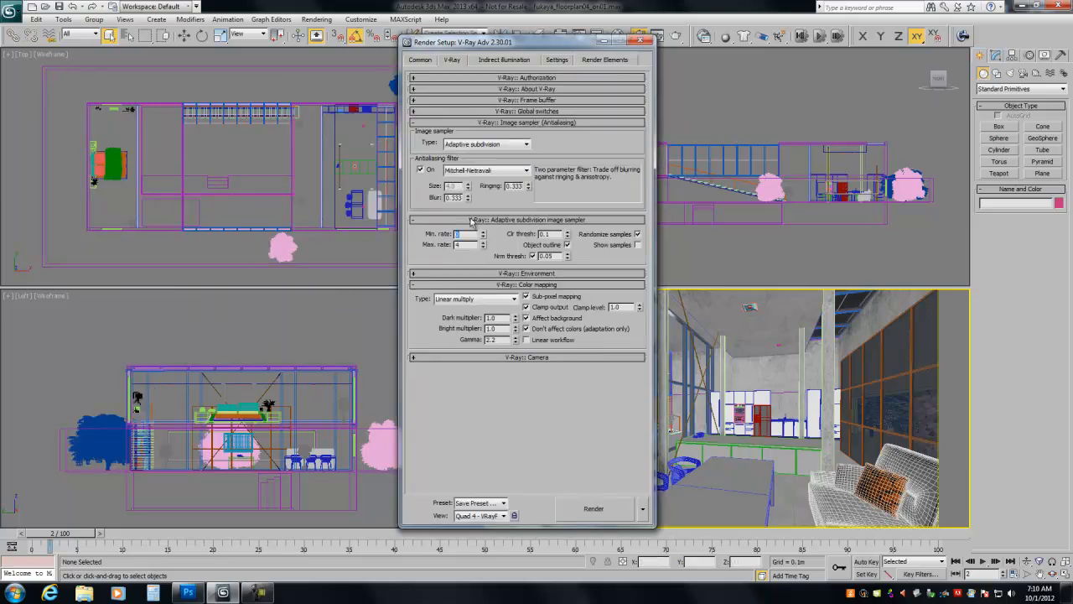
click(962, 36)
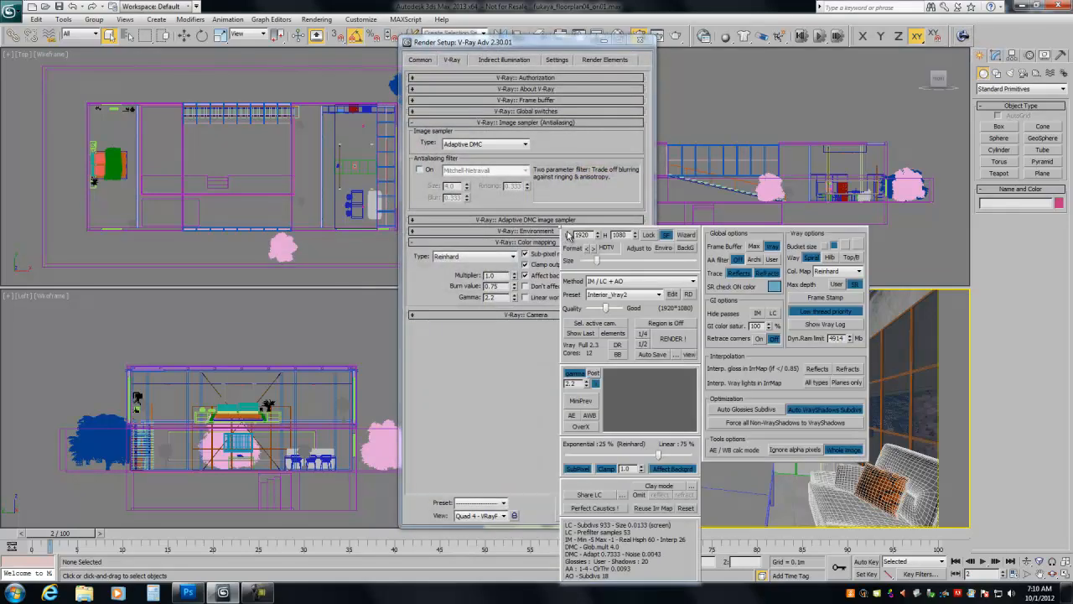
drag(533, 233, 31, 138)
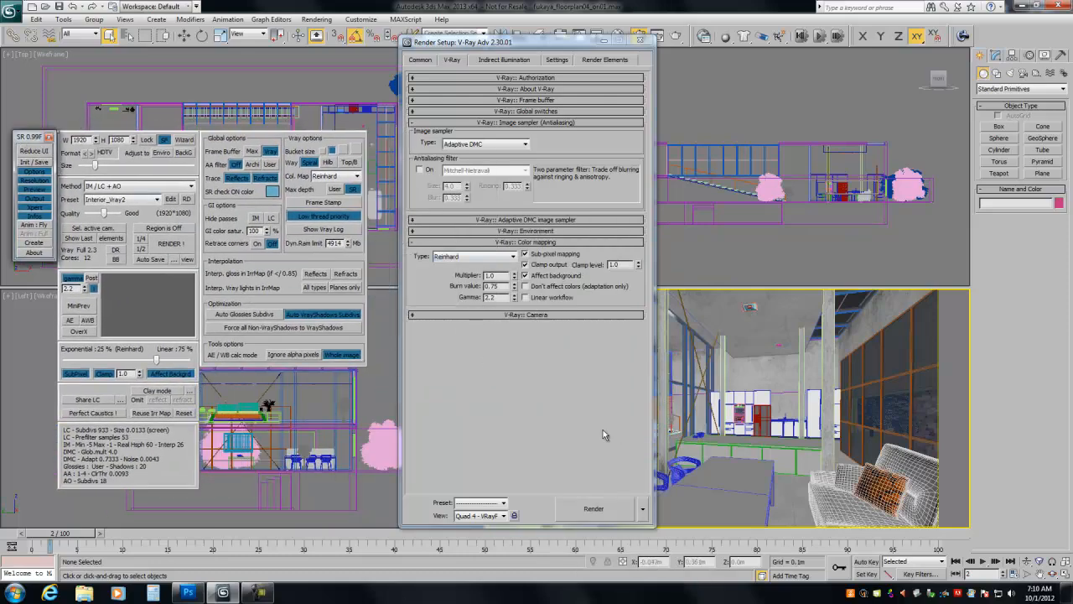
click(640, 40)
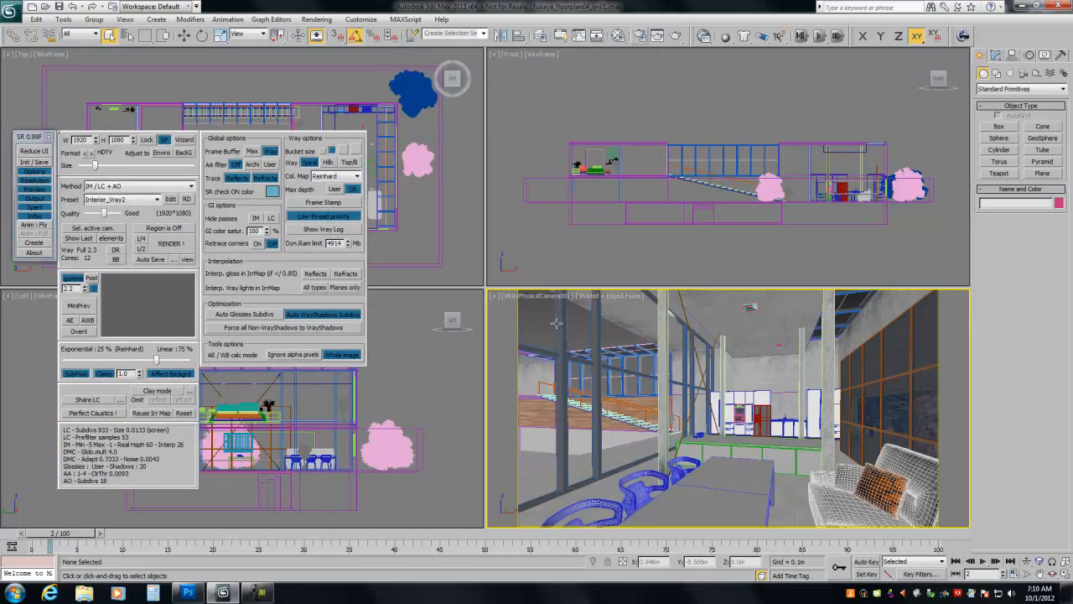
- Step through frames 0, 1 and 2 to check each camera view of the interior
click(957, 561)
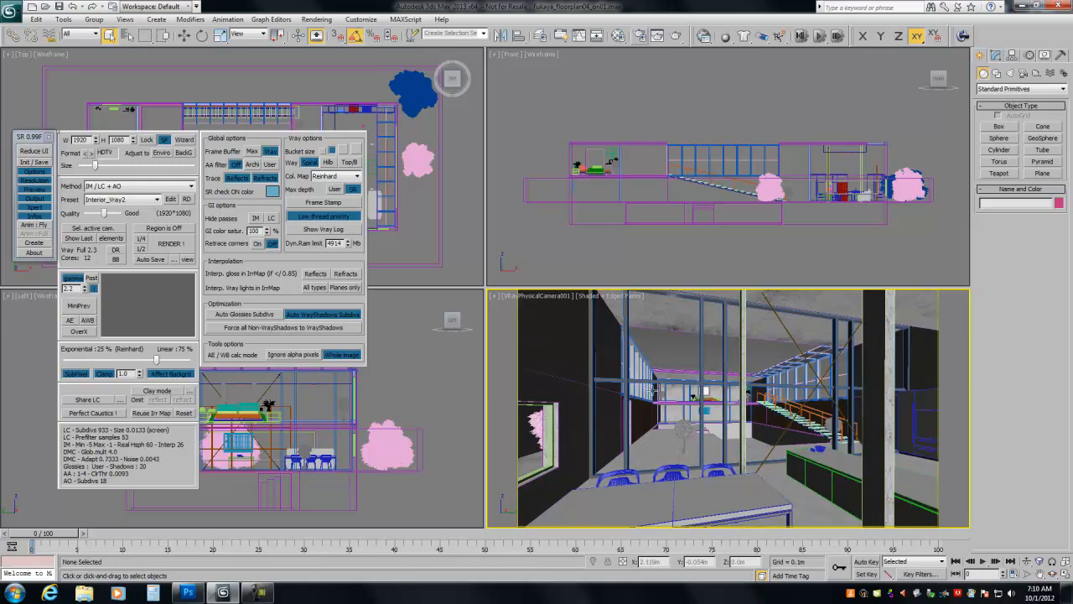
click(996, 561)
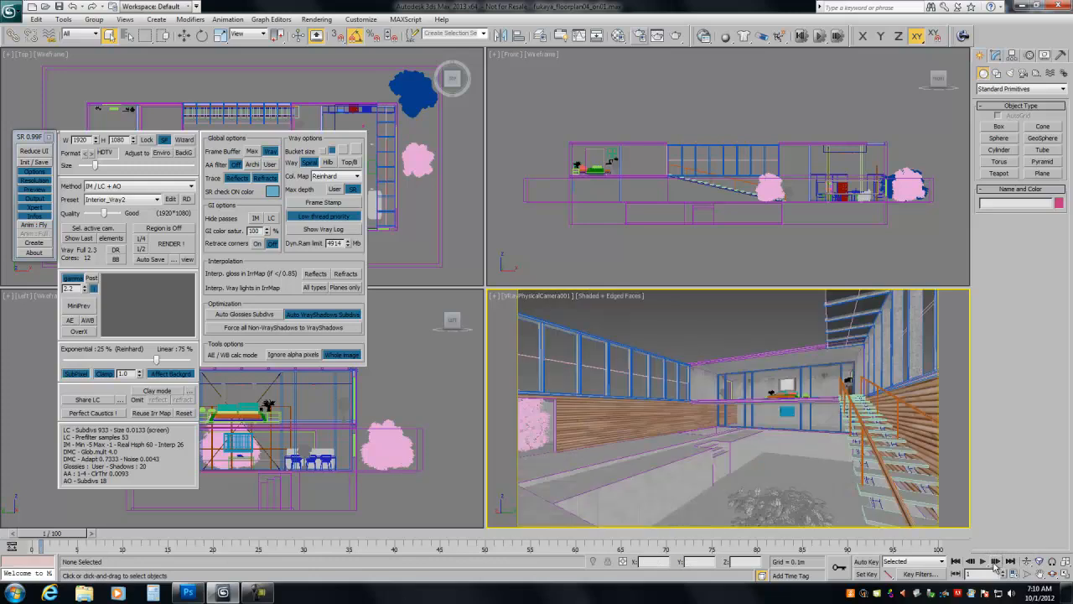
click(996, 561)
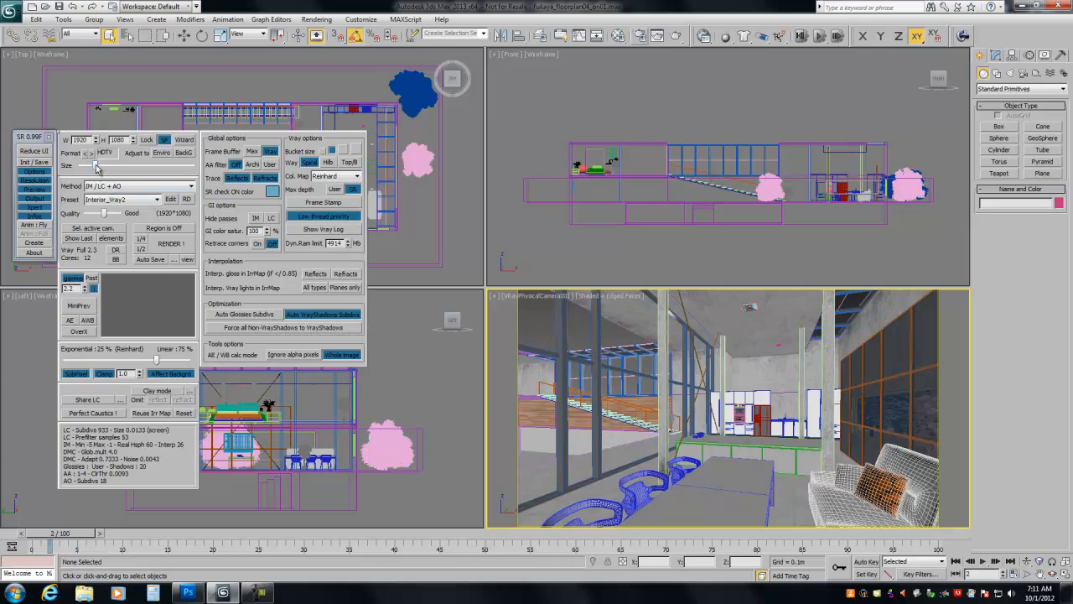
- Try the Good and Very Good render quality levels, and settle on Medium at the 1920 by 1080 size
mouse_move(97, 168)
mouse_down()
mouse_move(82, 168)
mouse_move(98, 174)
mouse_up()
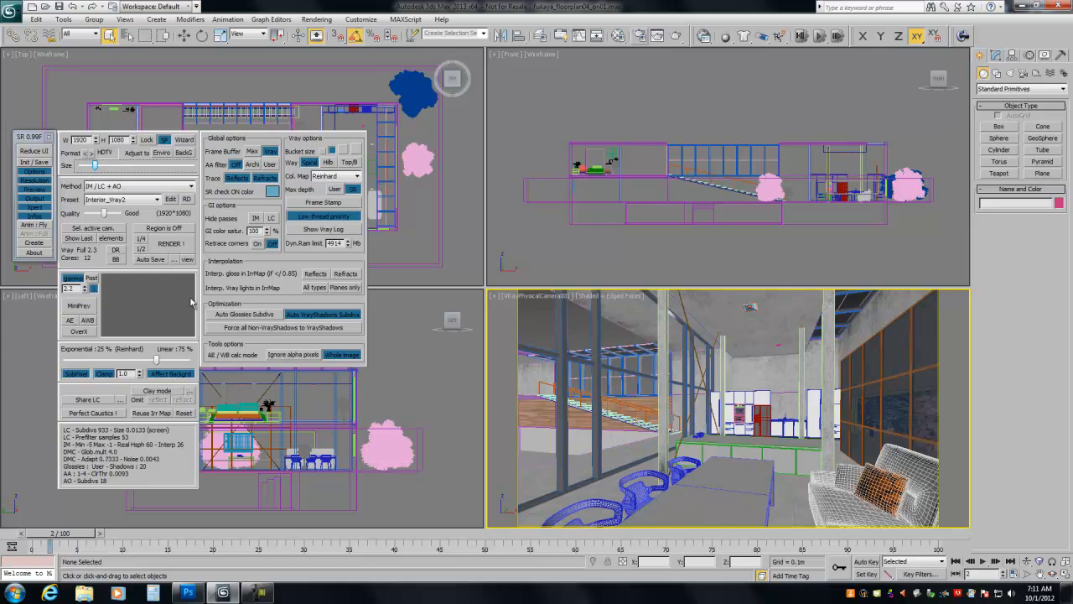
mouse_move(104, 215)
mouse_down()
mouse_move(87, 216)
mouse_move(119, 218)
mouse_move(106, 223)
mouse_up()
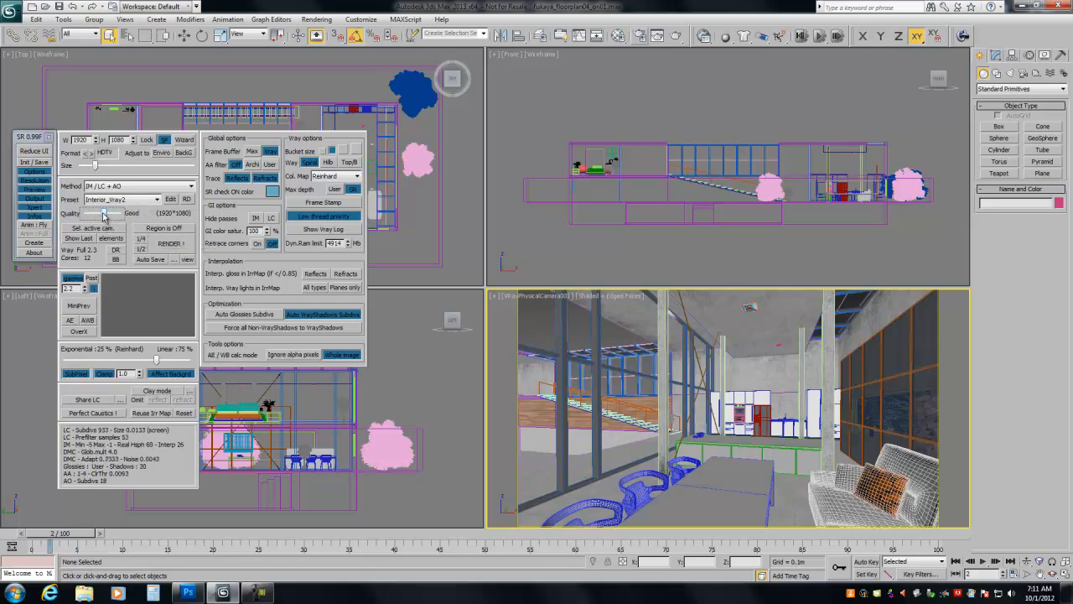
drag(104, 215, 100, 217)
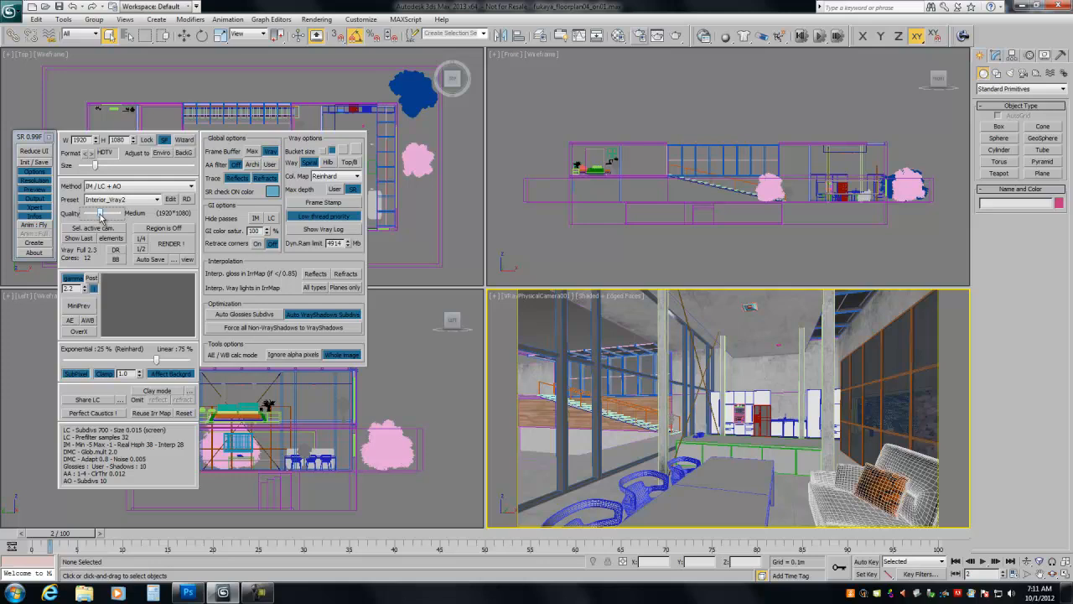
drag(101, 216, 105, 227)
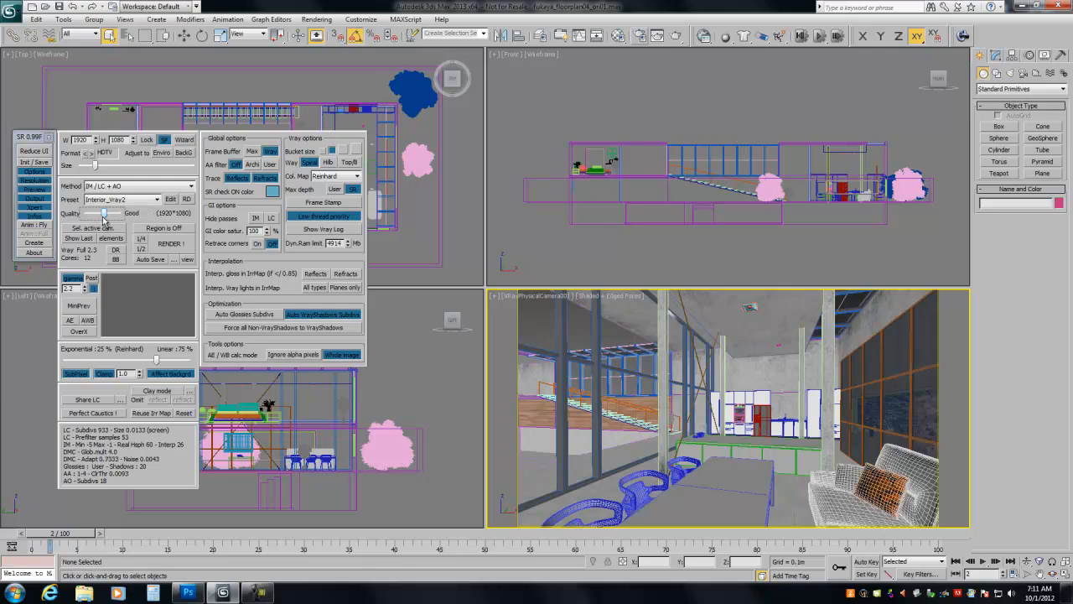
drag(105, 216, 109, 216)
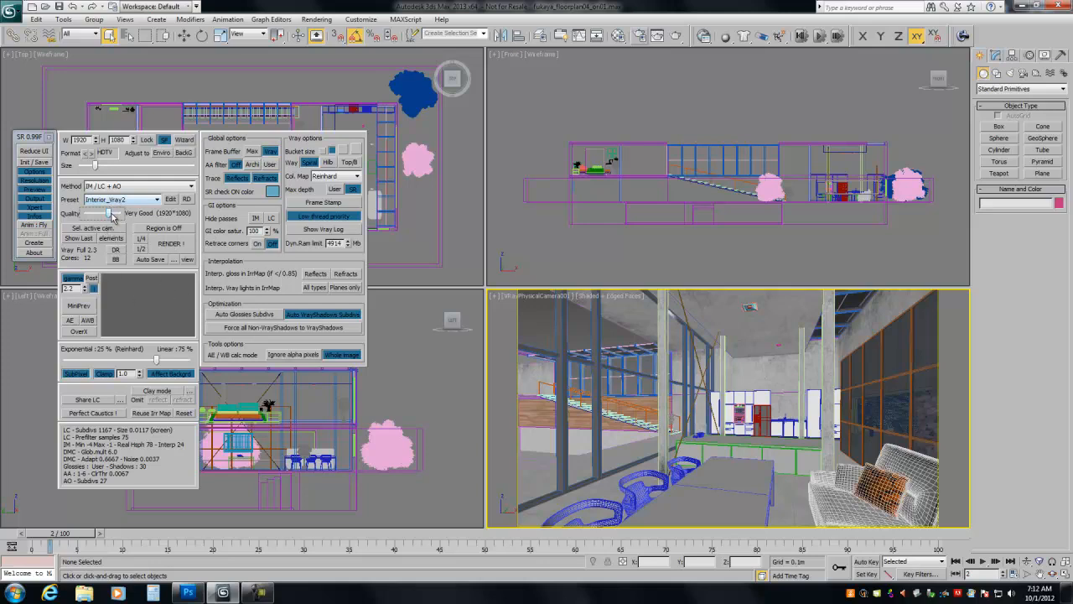
drag(110, 215, 103, 221)
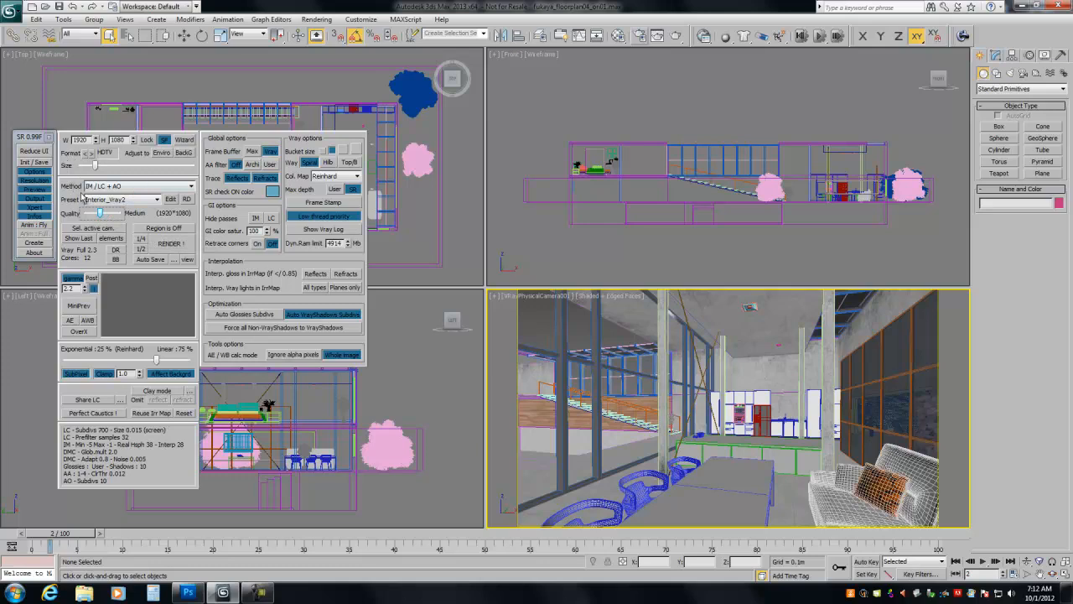
- Choose the Interior_Vray2 preset and the IM / LC + AO method for the render
click(191, 186)
click(191, 186)
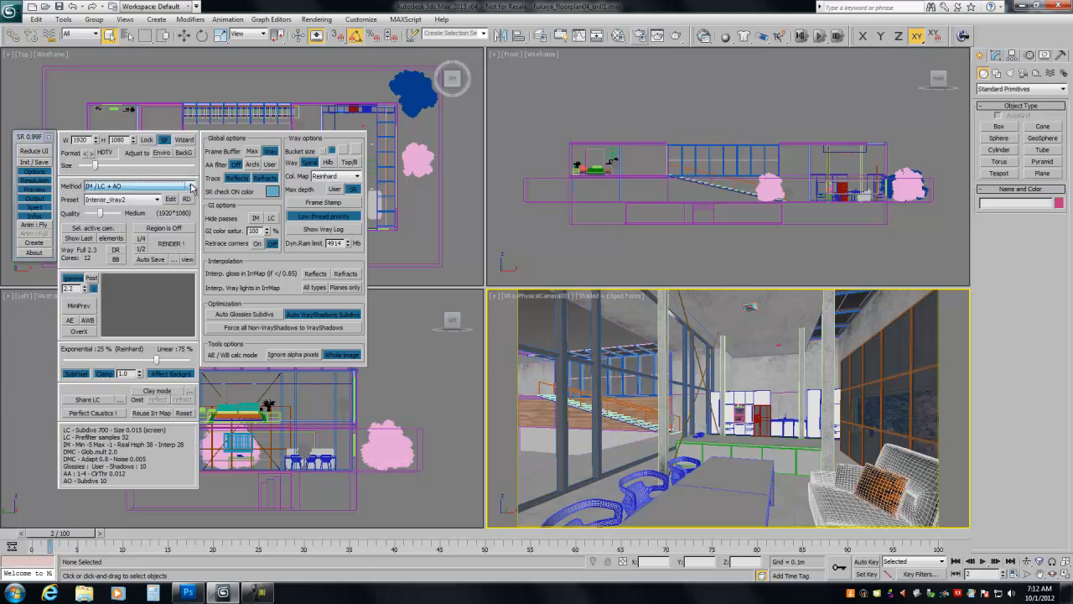
click(120, 201)
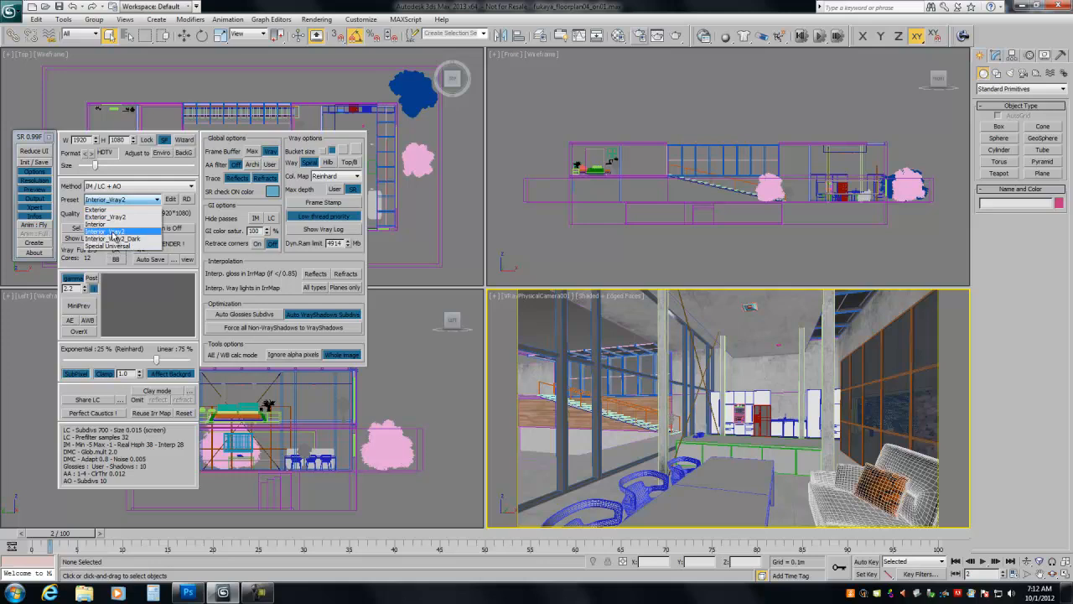
click(114, 234)
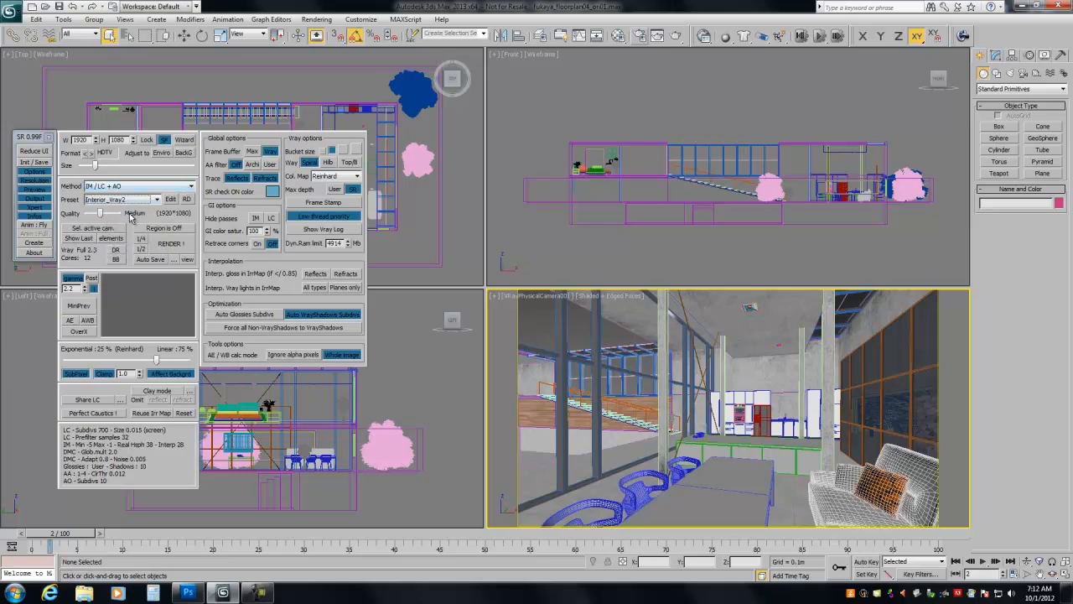
click(192, 186)
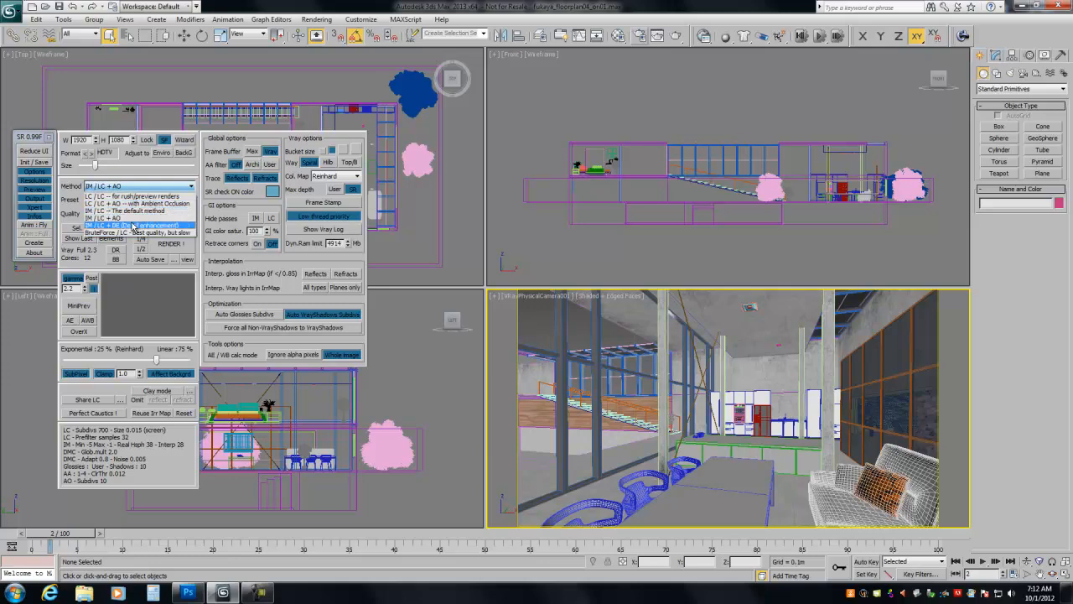
click(125, 218)
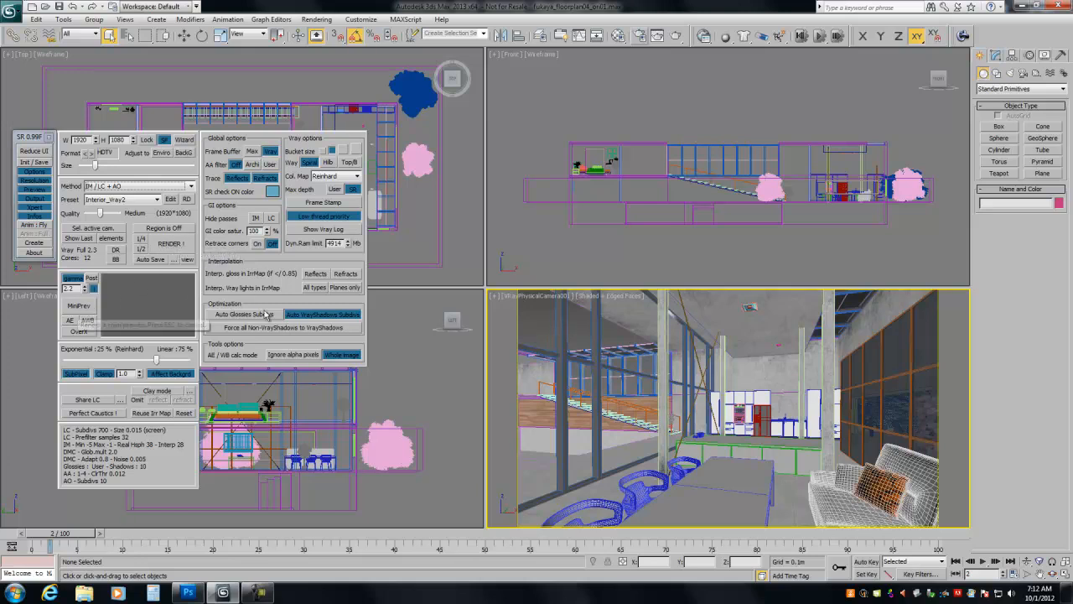
- Generate a mini preview render of the camera view
click(71, 306)
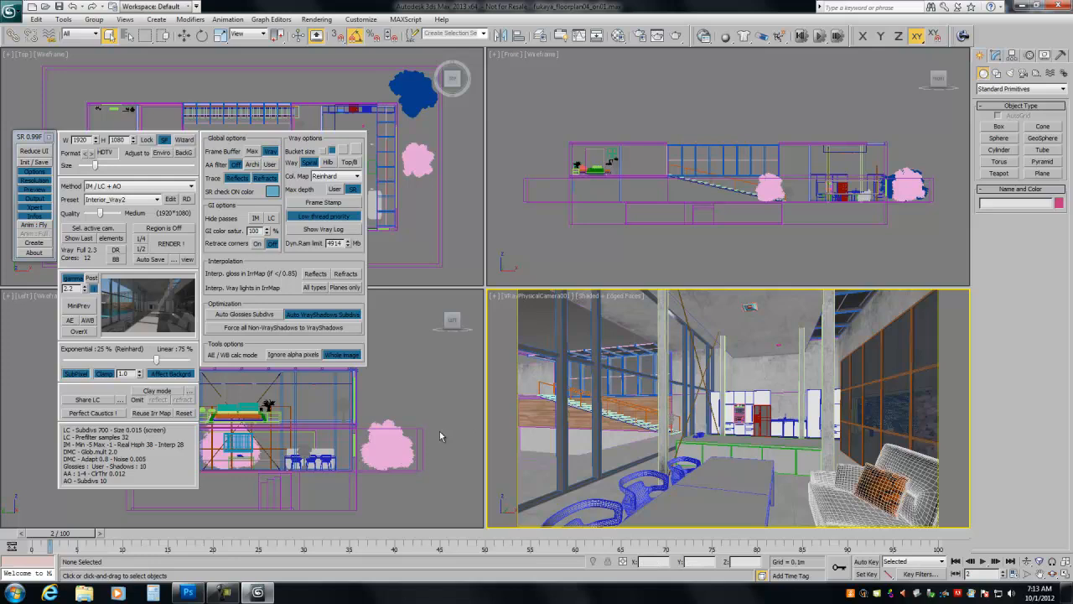
- Unhide the scene's cameras by category, and select the V-Ray physical camera to show its parameters
click(1044, 56)
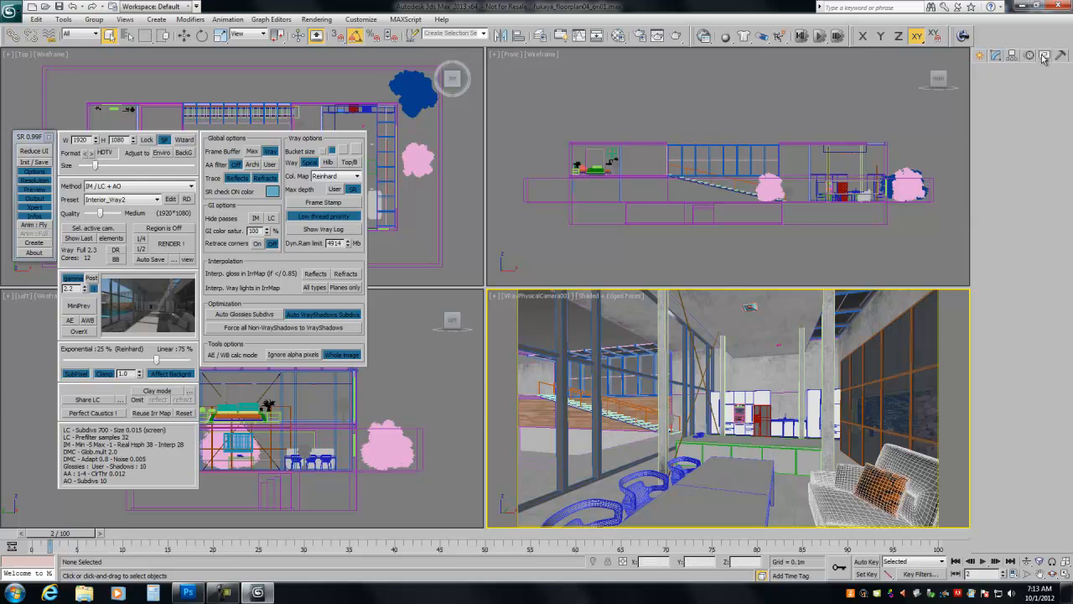
click(984, 195)
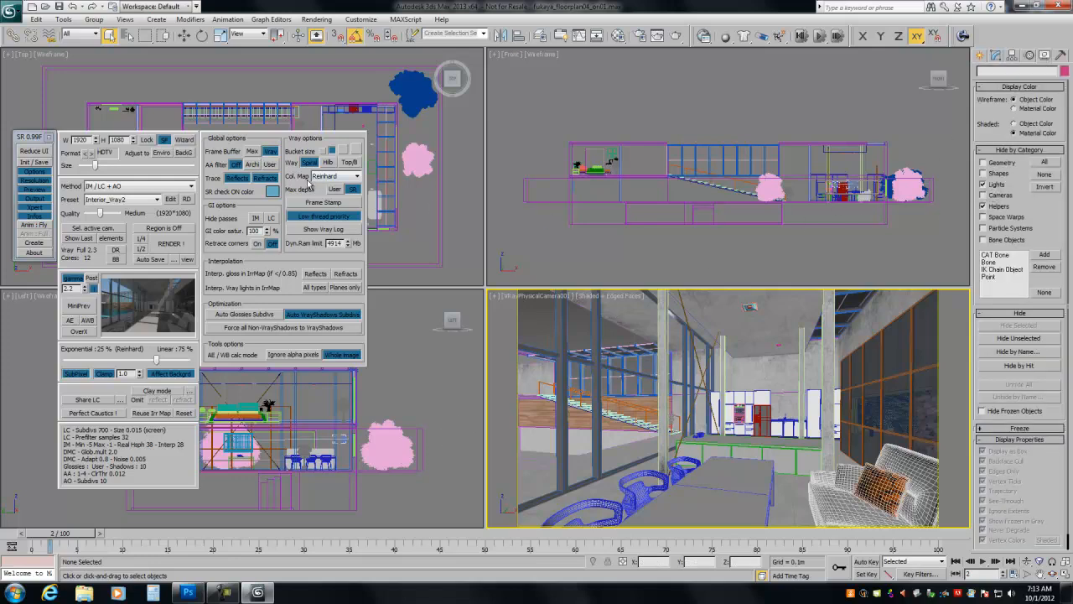
click(343, 443)
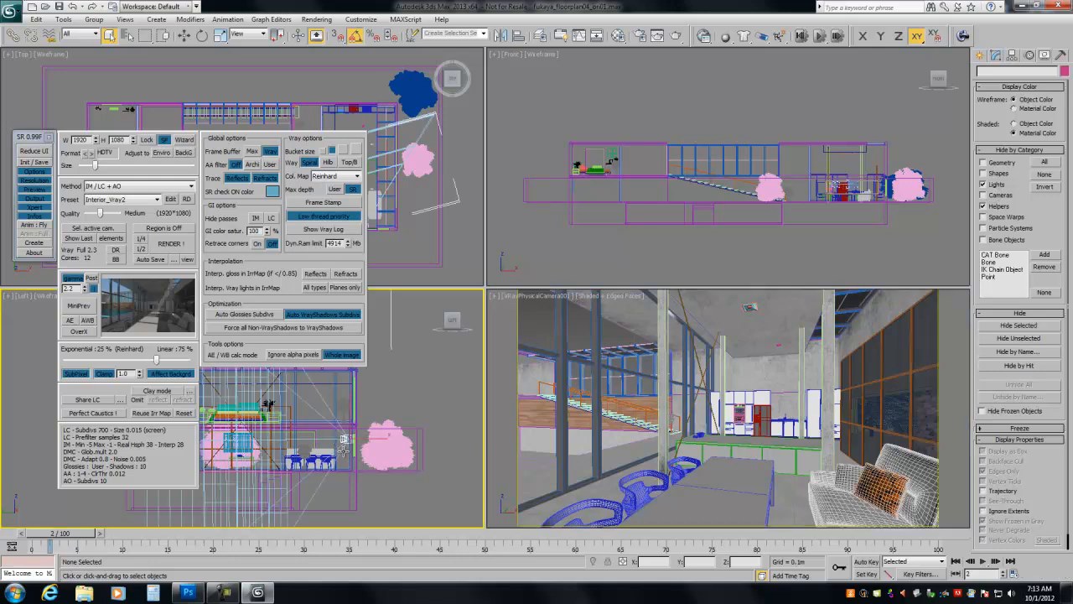
right_click(640, 386)
click(997, 55)
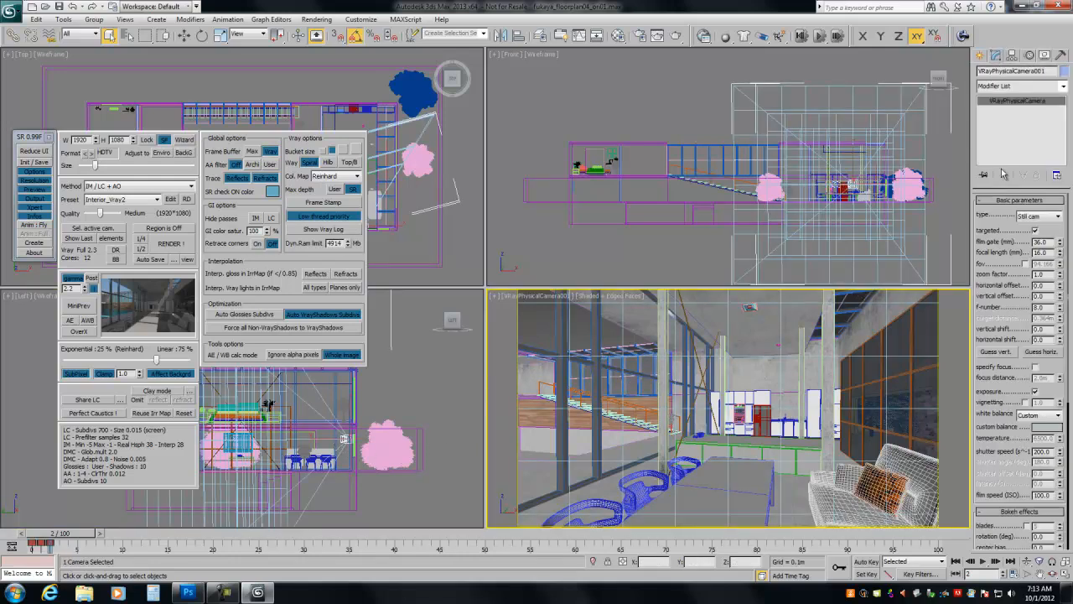
- Set the selected camera's white balance to Neutral and render a mini preview of its view
drag(995, 450, 990, 388)
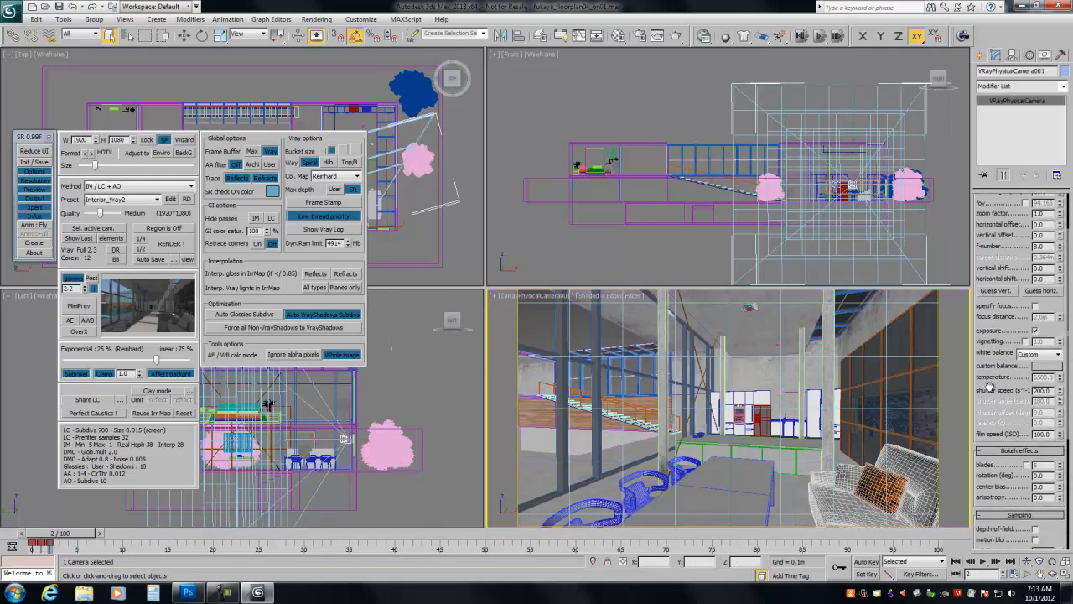
click(1020, 355)
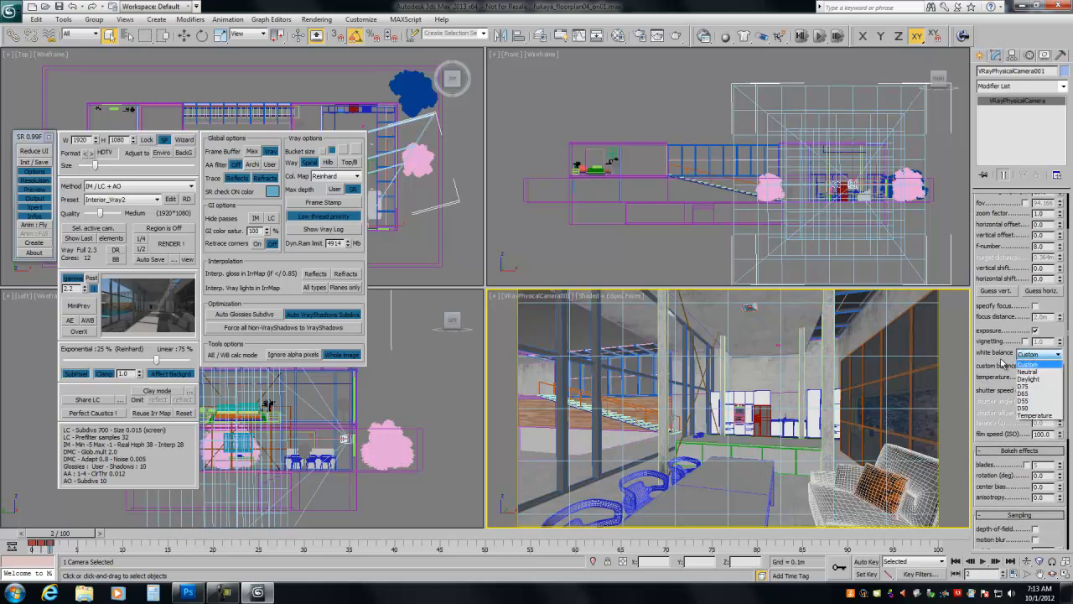
click(1025, 368)
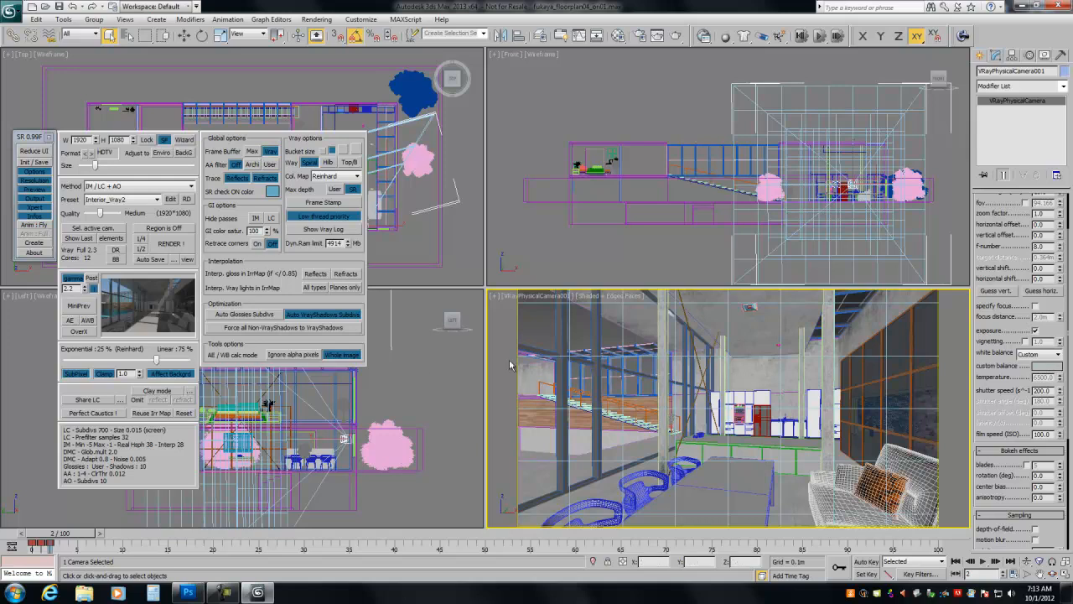
click(1036, 354)
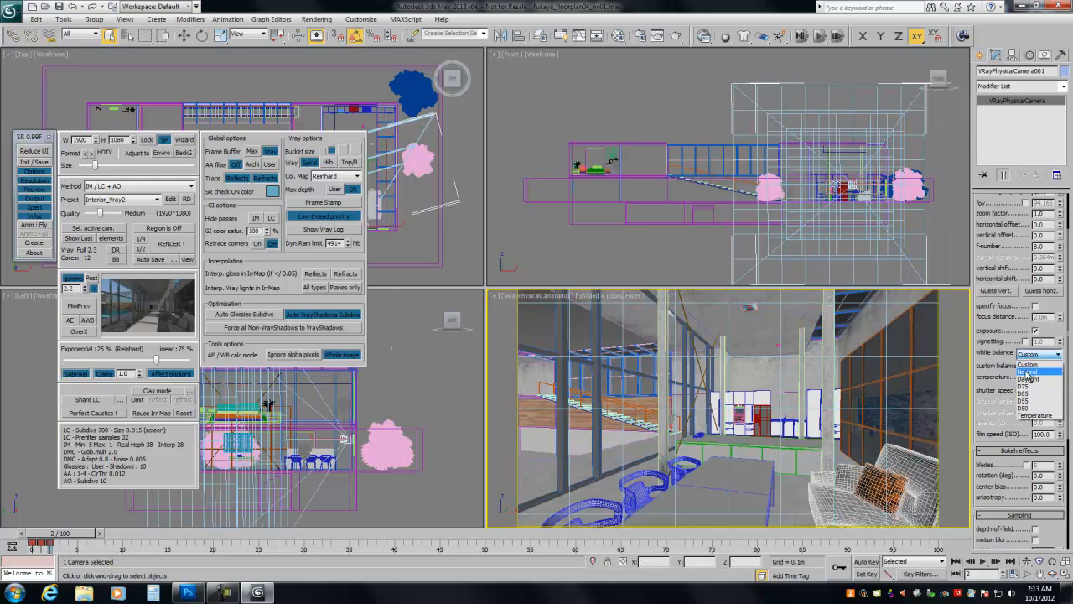
click(1028, 372)
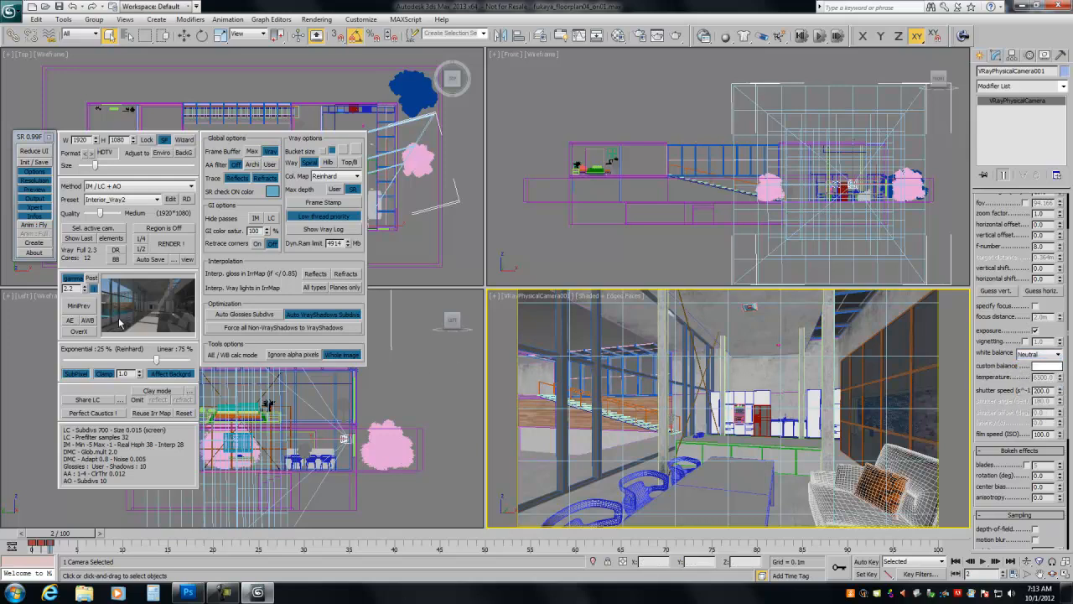
double_click(1044, 391)
click(75, 307)
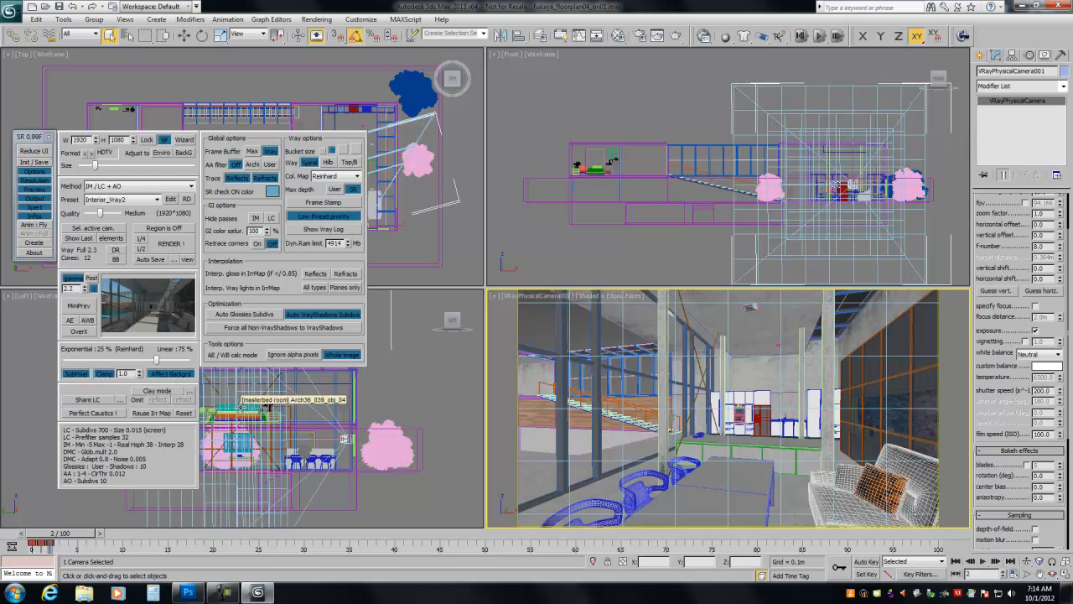
- Run the automatic exposure and automatic white balance, applying the new shutter speed and the new balanced color
click(70, 323)
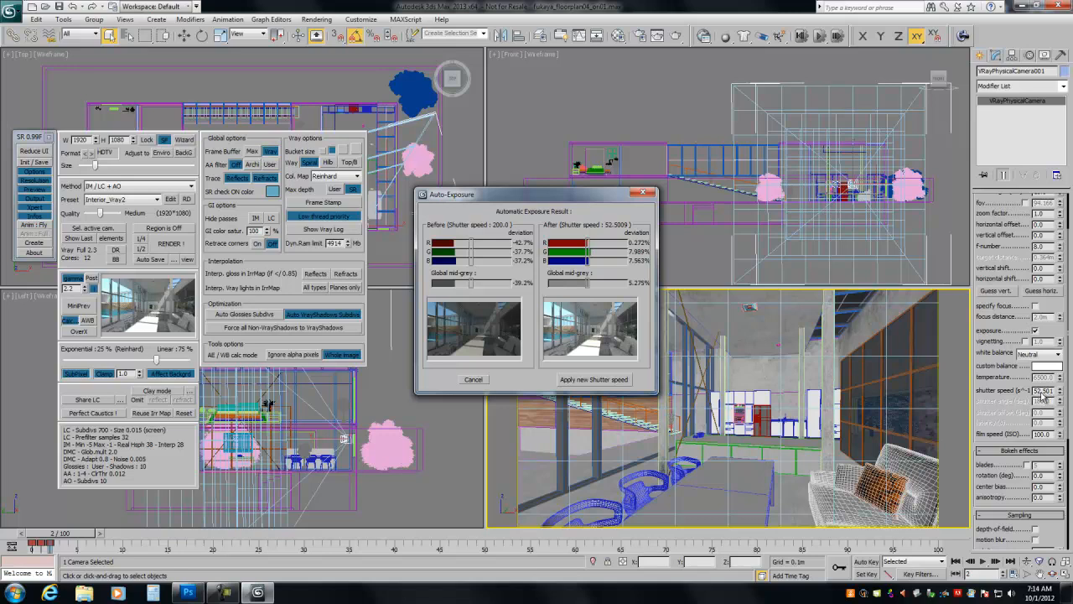
click(578, 382)
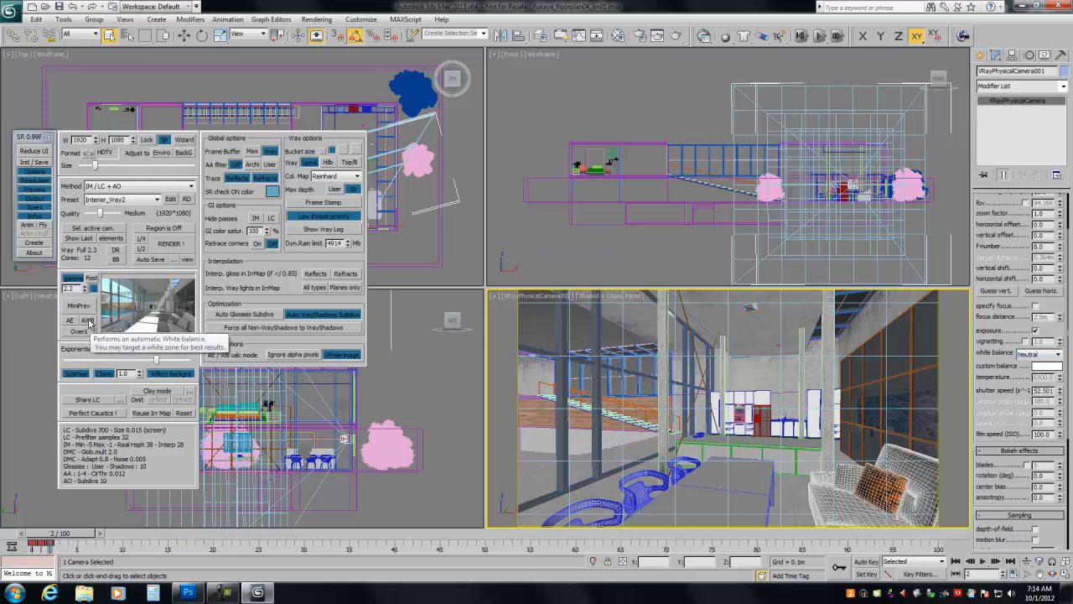
click(89, 323)
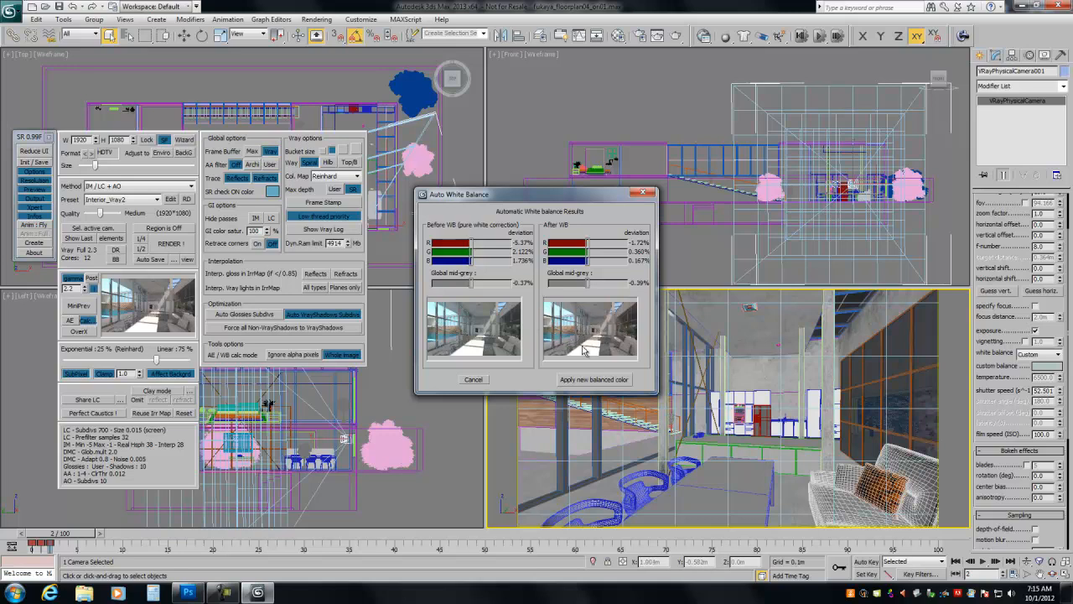
click(589, 382)
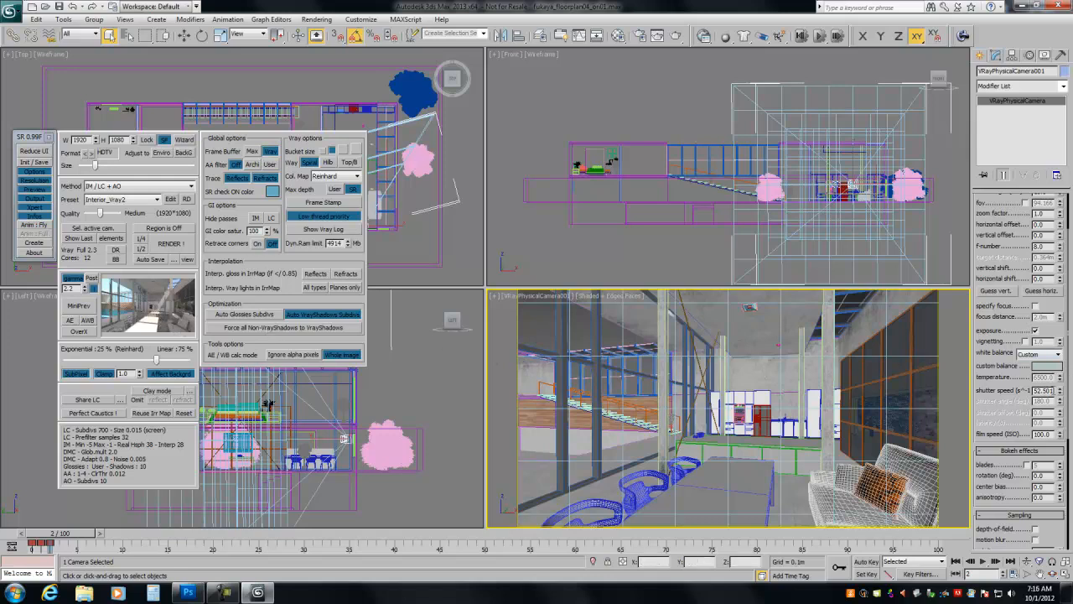
- Try a shutter speed of 100 on the physical camera, and set it to 200
double_click(1048, 391)
text(100)
key(Return)
text(200)
key(Return)
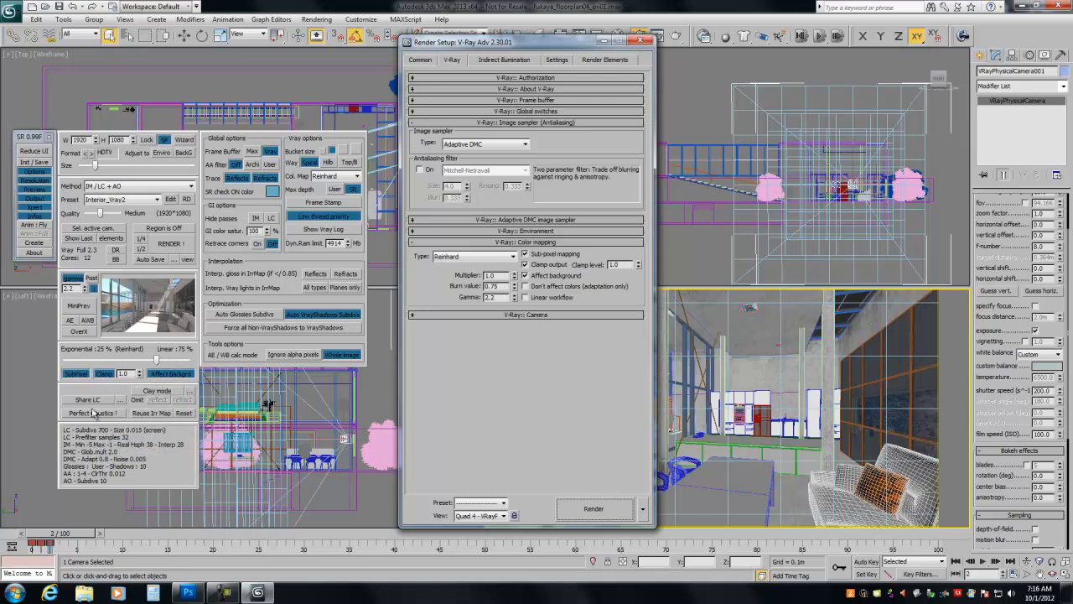
- Hide the Infos, Xpert, Output, Preview, Resolution and Options sections of the SR 0.99F tool
click(33, 215)
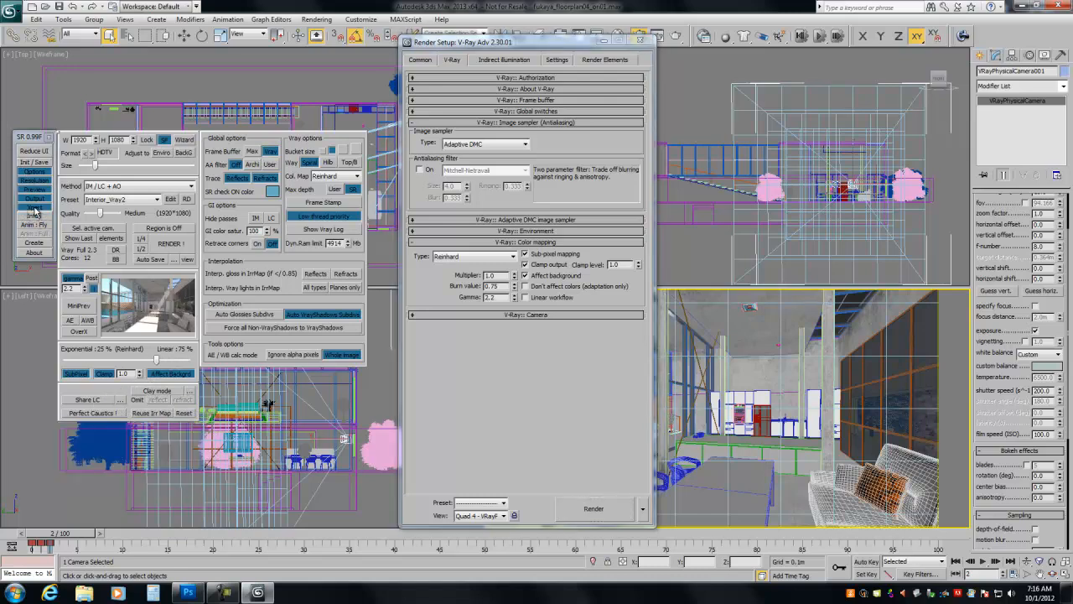
click(33, 206)
click(35, 197)
click(35, 188)
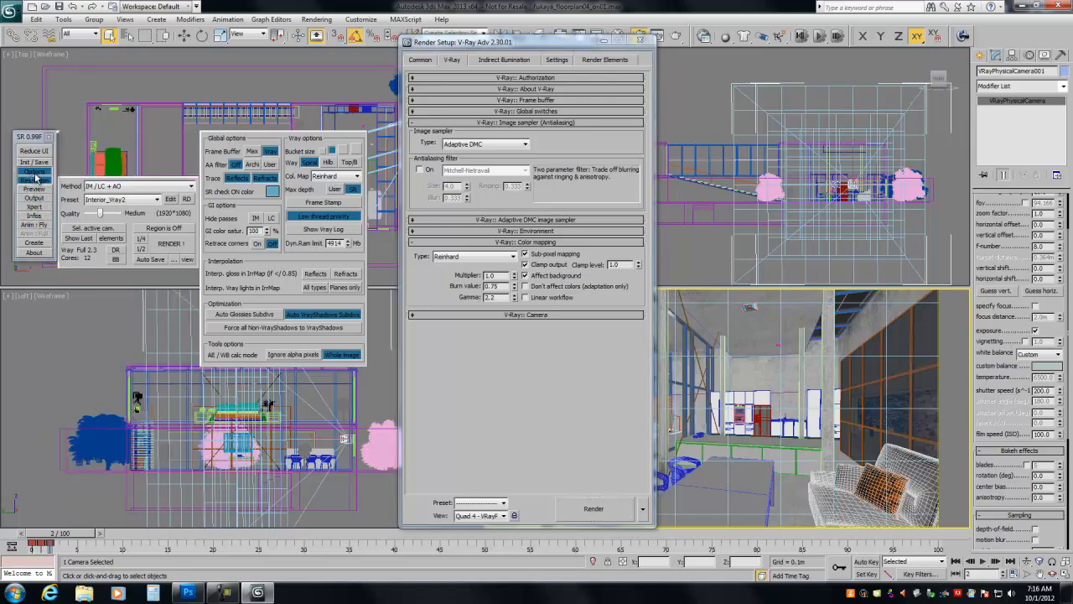
click(34, 180)
click(35, 171)
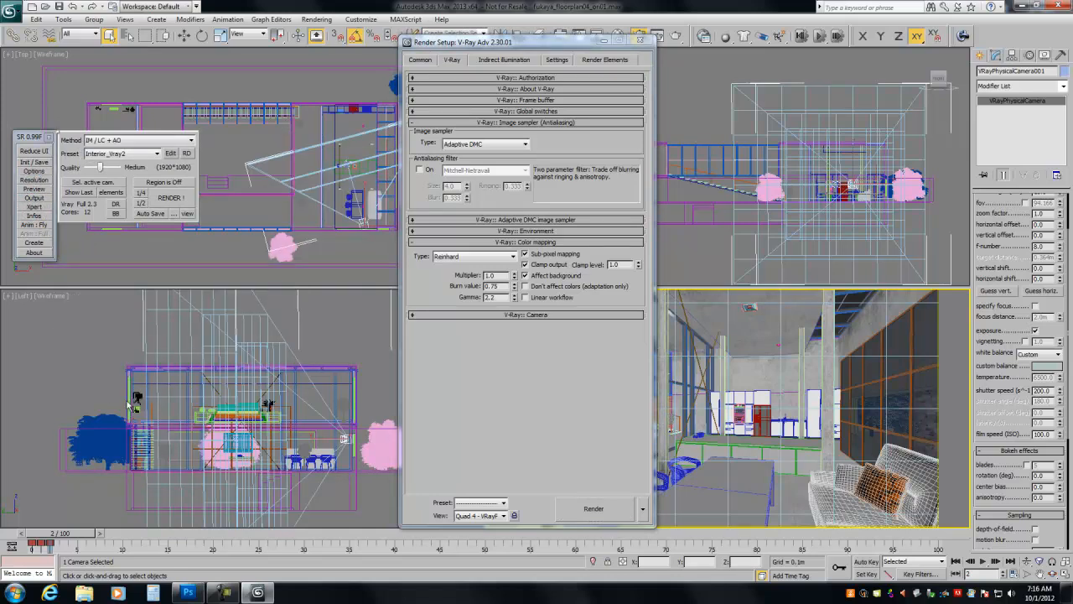
- Show all the hidden SR sections again, and try the reduced interface before restoring the full one
click(33, 171)
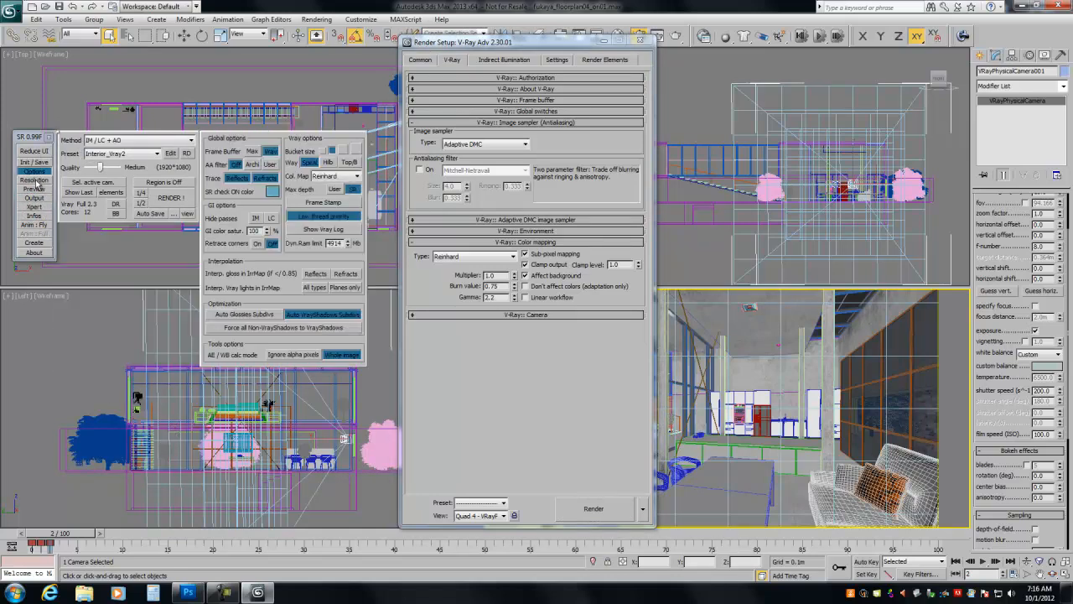
click(33, 179)
click(33, 189)
click(34, 197)
click(34, 207)
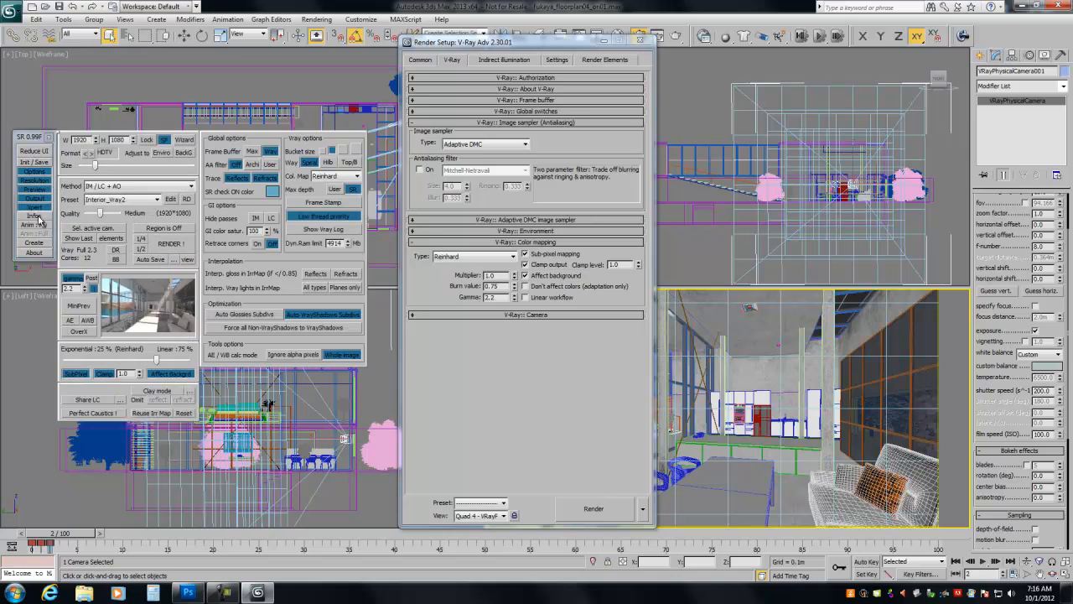
click(36, 217)
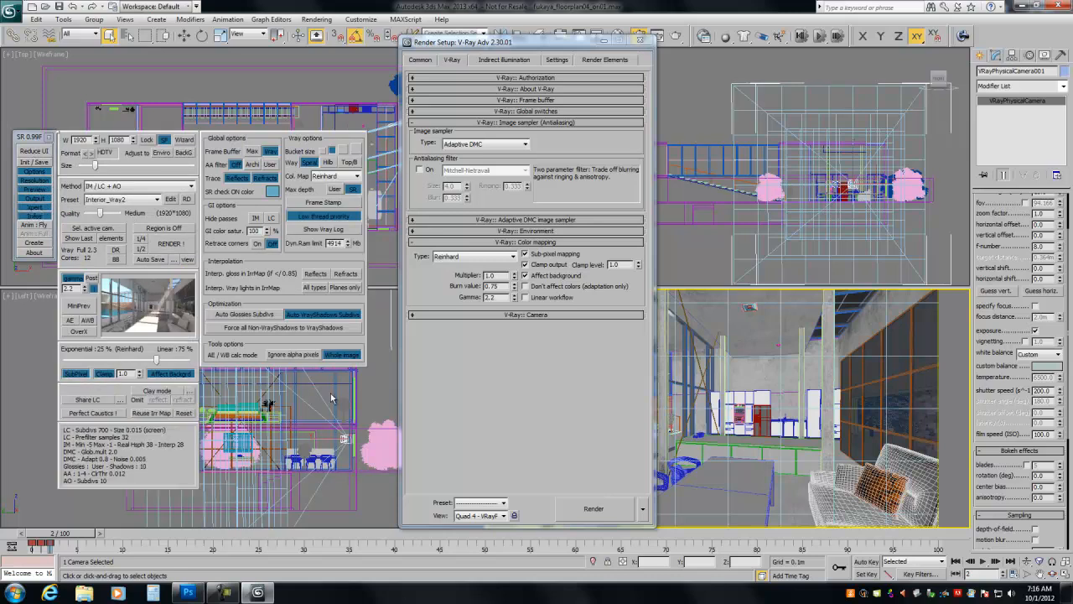
click(34, 152)
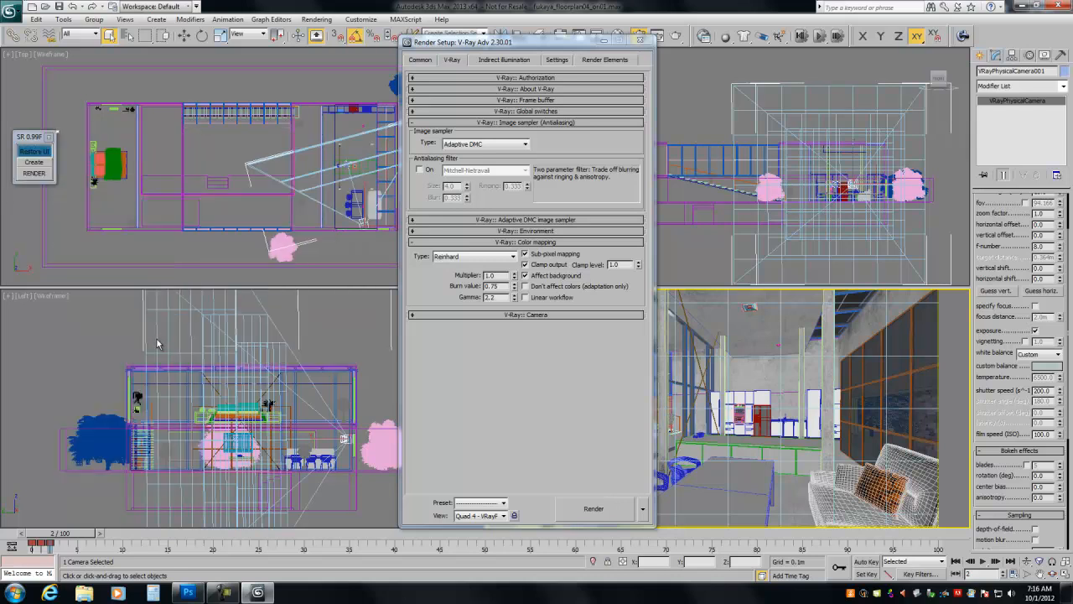
click(31, 153)
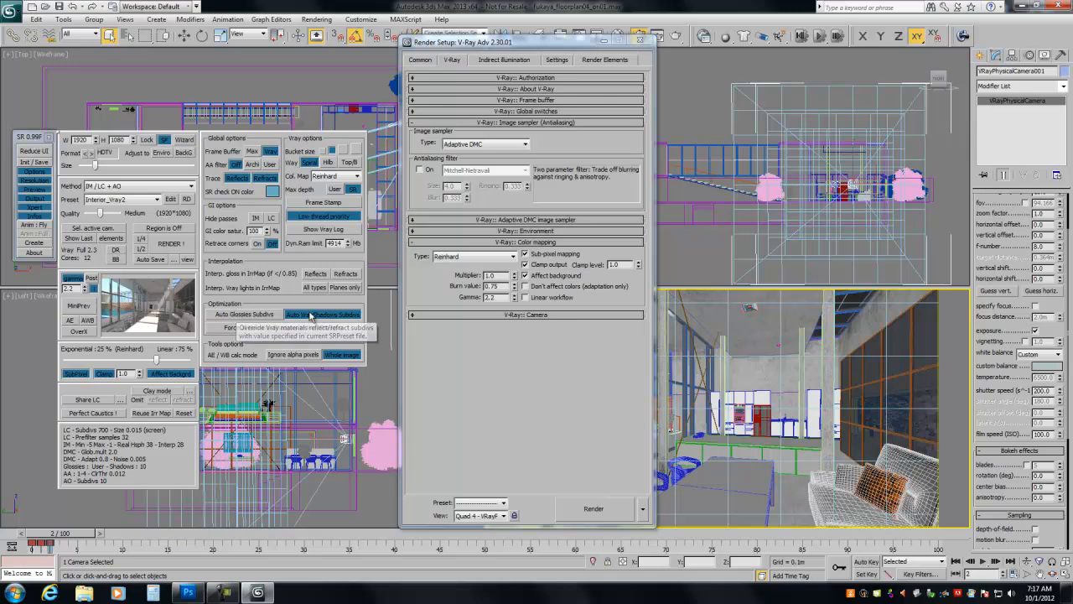
- Switch Auto Glossies Subdivs on and off again, and check the glossy subdivs setting in the Interior_Vray2 preset configuration
click(229, 318)
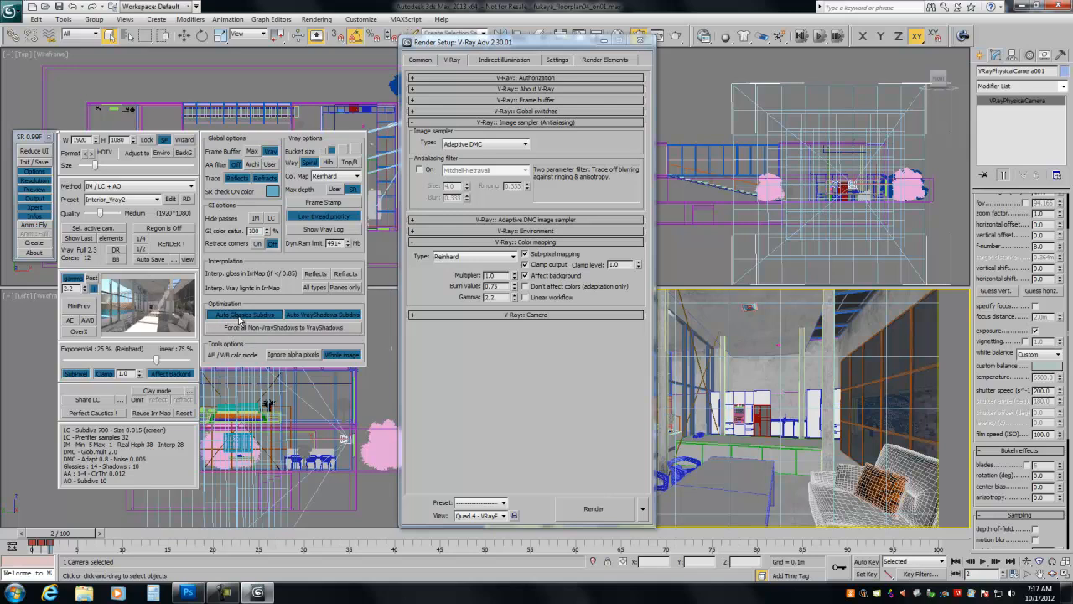
click(240, 317)
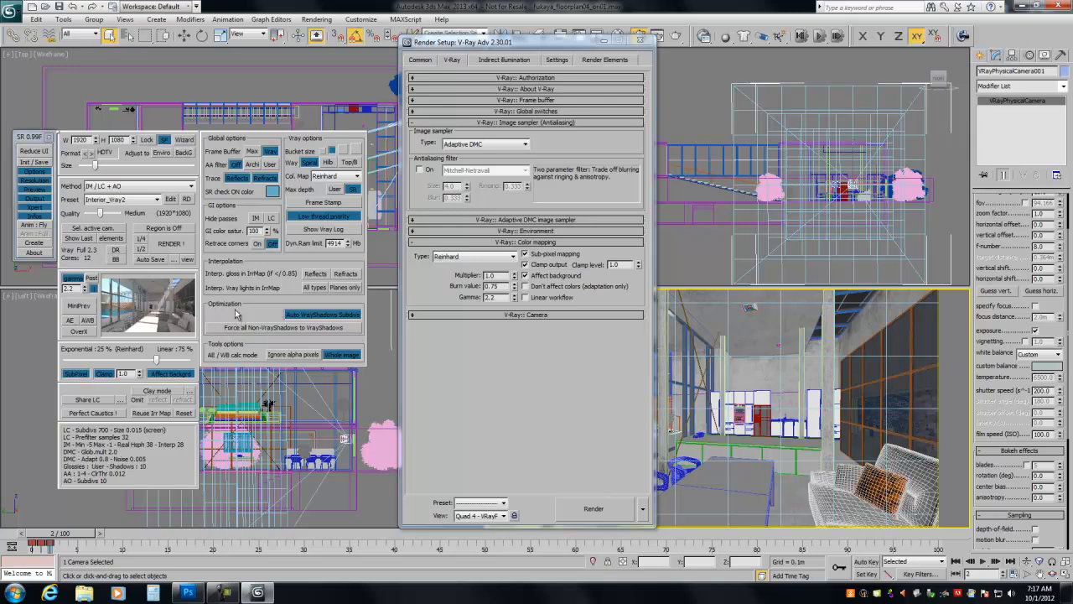
click(171, 199)
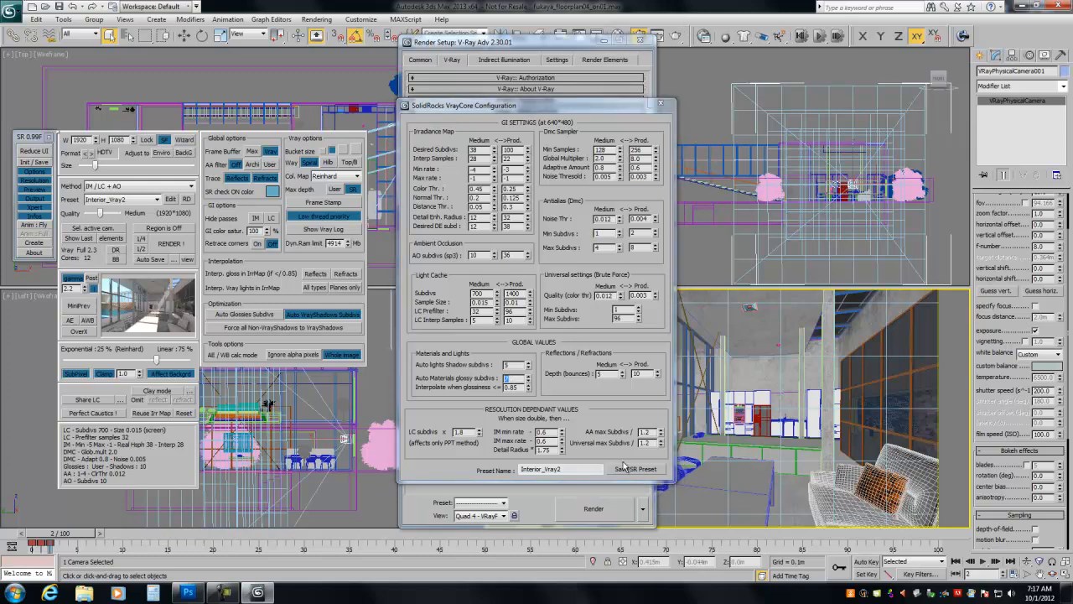
click(661, 104)
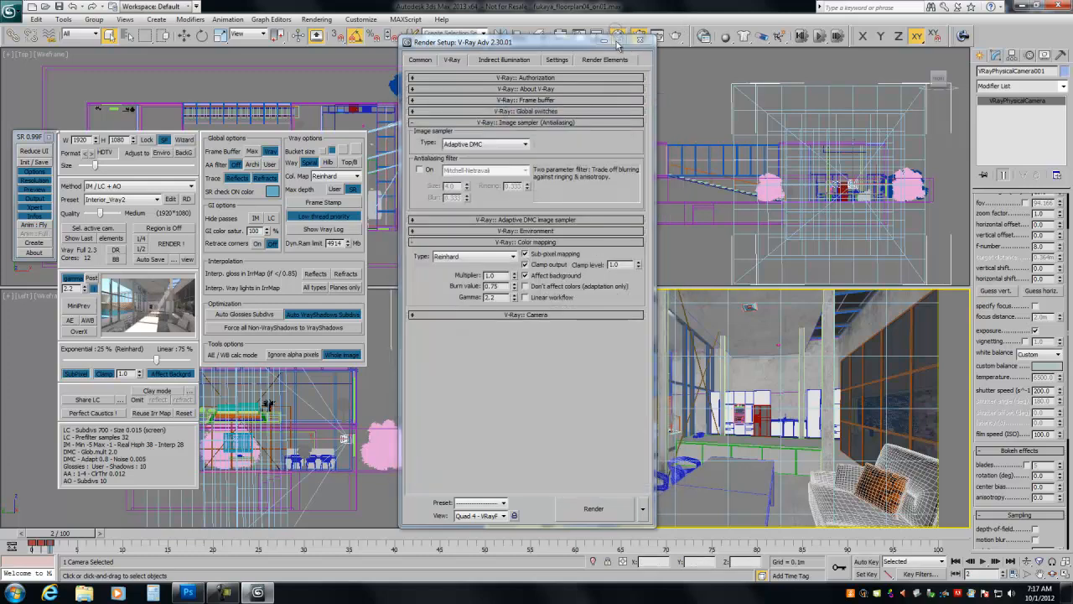
- Open the Material Editor and examine the reflection subdivs in the first sample material's basic parameters
key(m)
drag(527, 19, 799, 33)
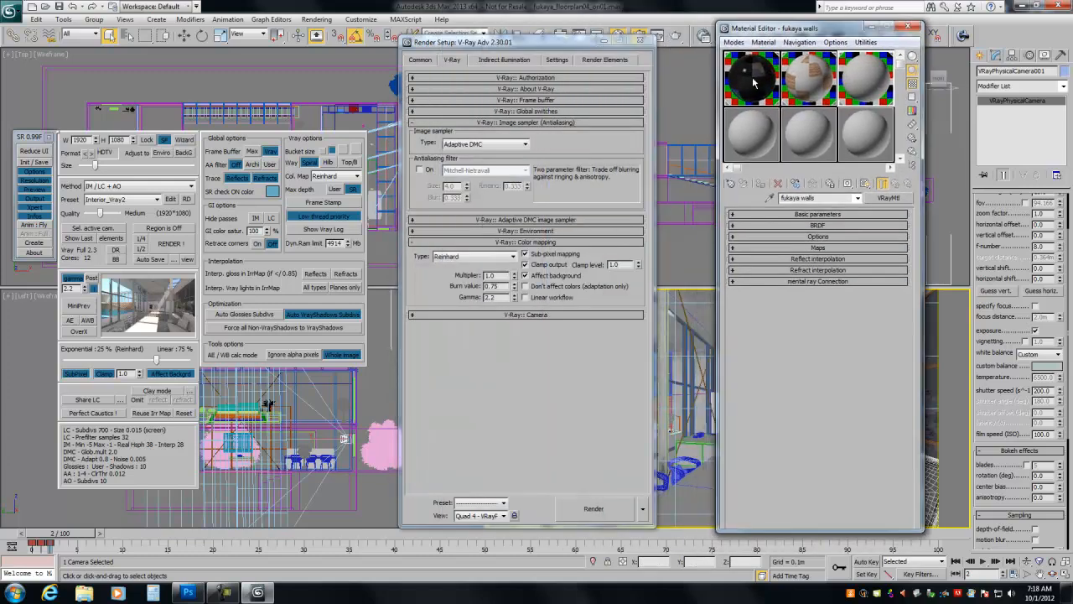
click(755, 82)
click(814, 270)
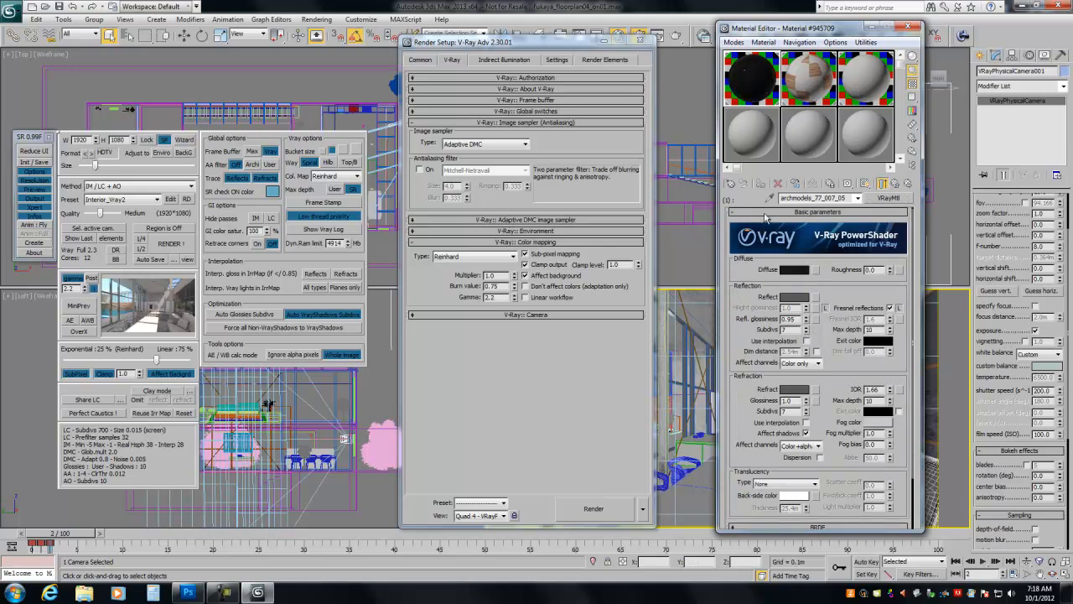
double_click(793, 330)
- Review the Auto Materials glossy subdivs value in the preset's configuration and close it without saving
click(170, 199)
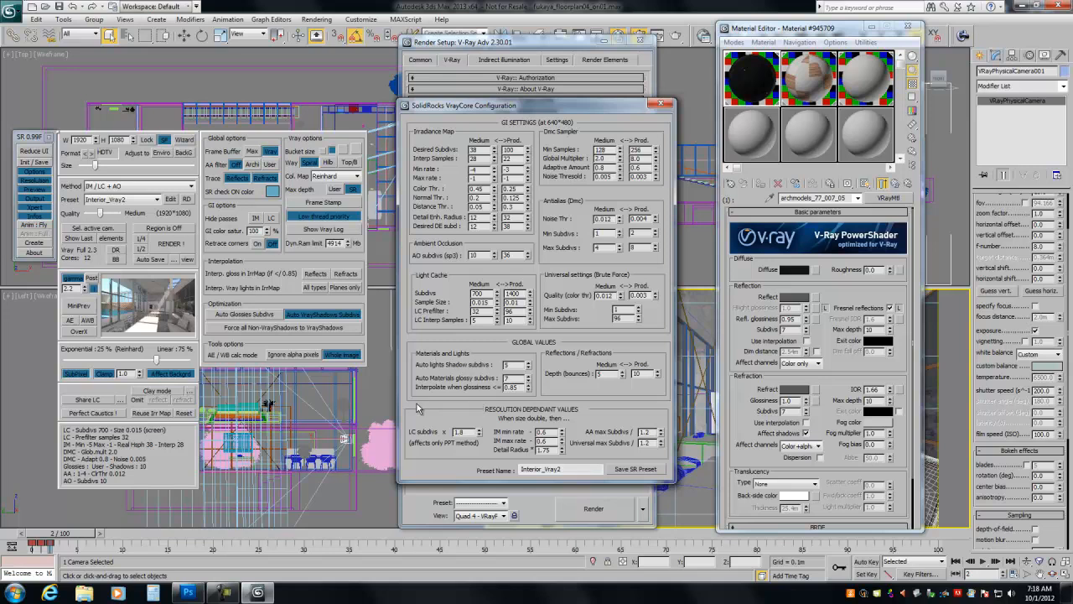
double_click(508, 378)
click(662, 105)
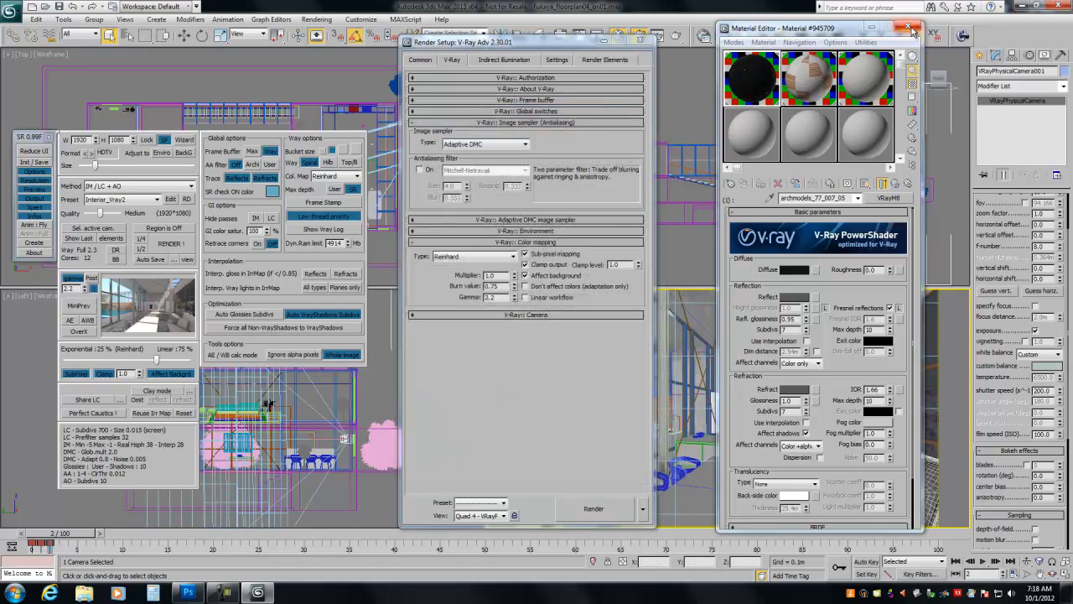
- Reopen the Material Editor and increase the reflection subdivs of the archmodels_77_007_05 material
click(908, 27)
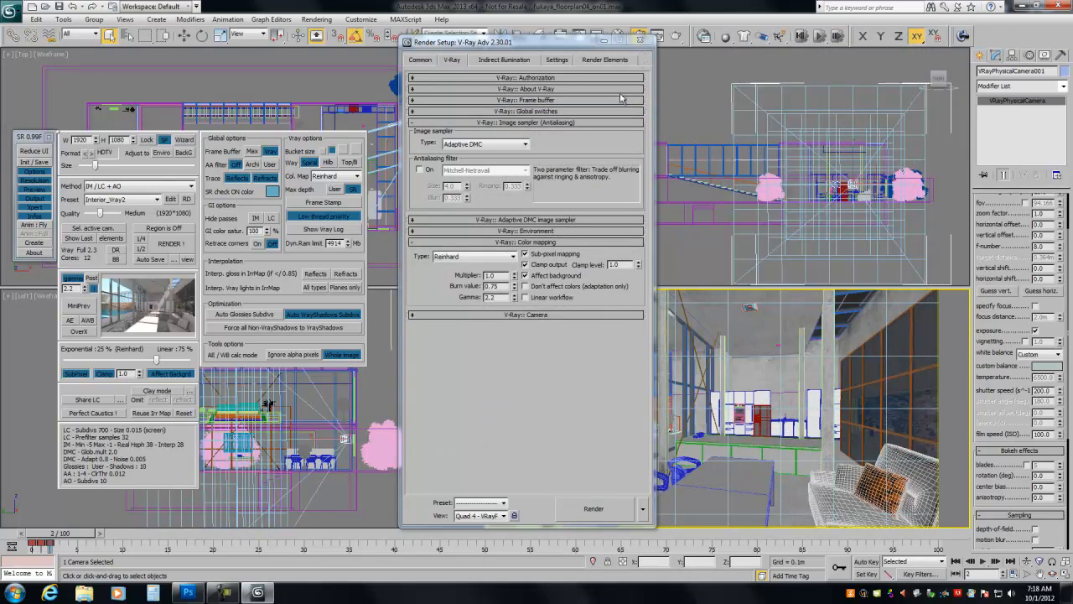
click(621, 35)
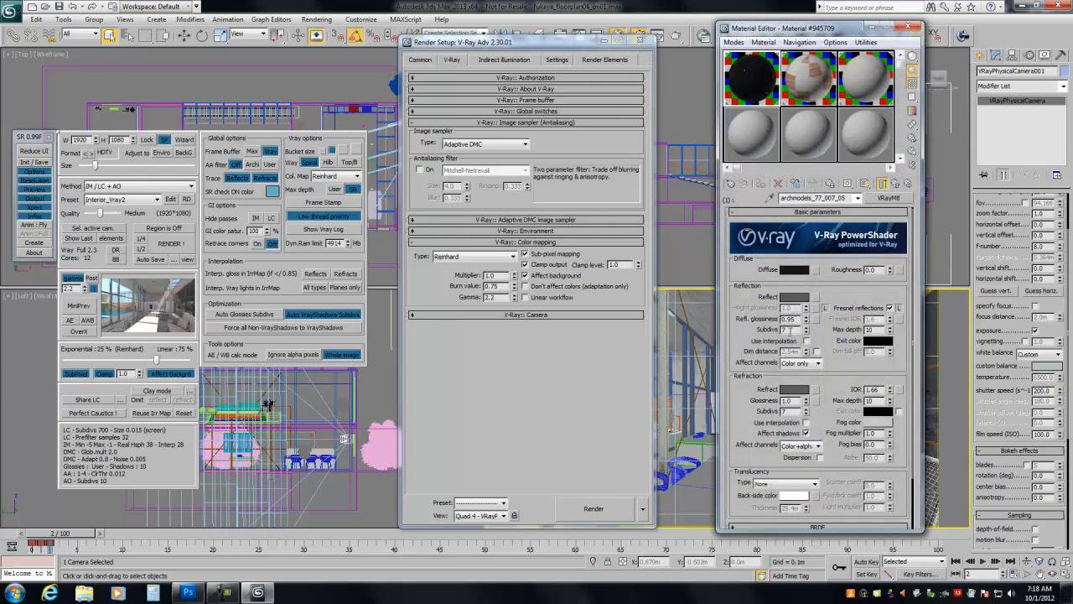
text(16)
key(Return)
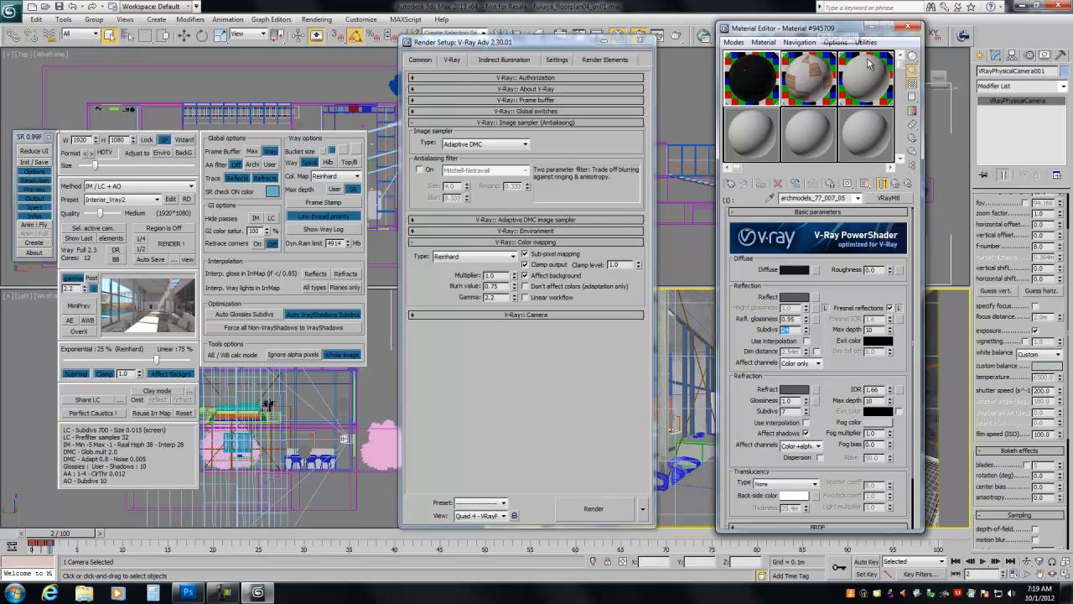
- Close the Material Editor and review the indirect illumination, image sampler and color mapping settings in Render Setup
click(907, 27)
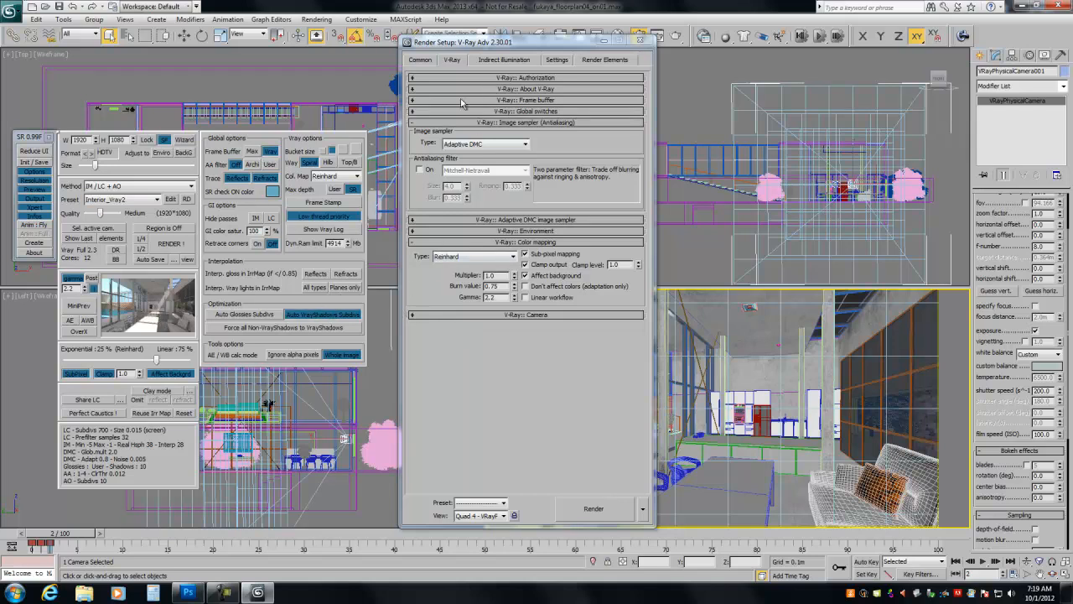
click(485, 65)
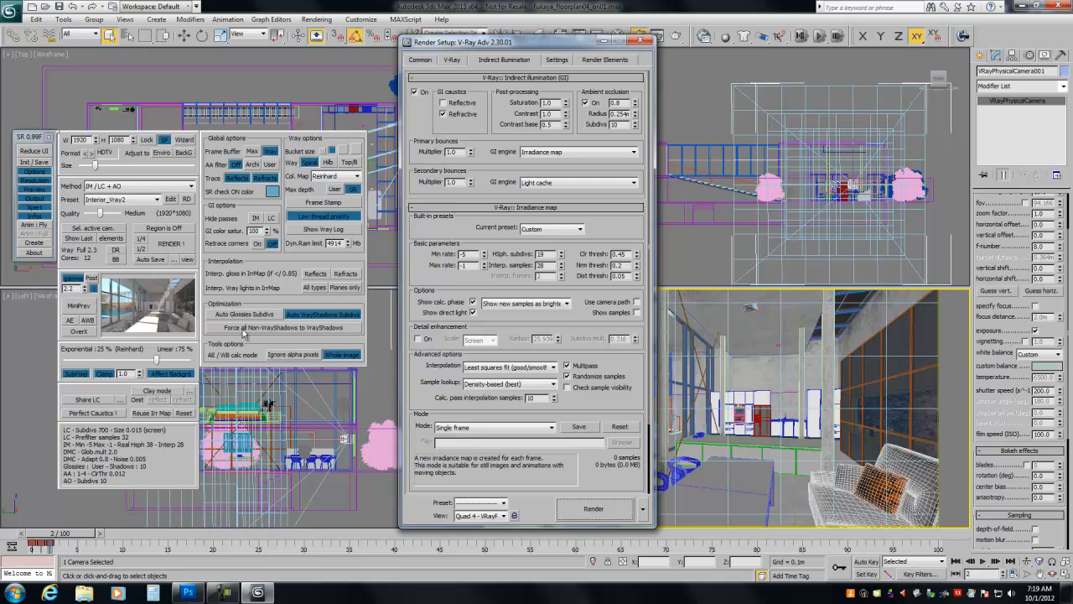
drag(447, 48, 484, 60)
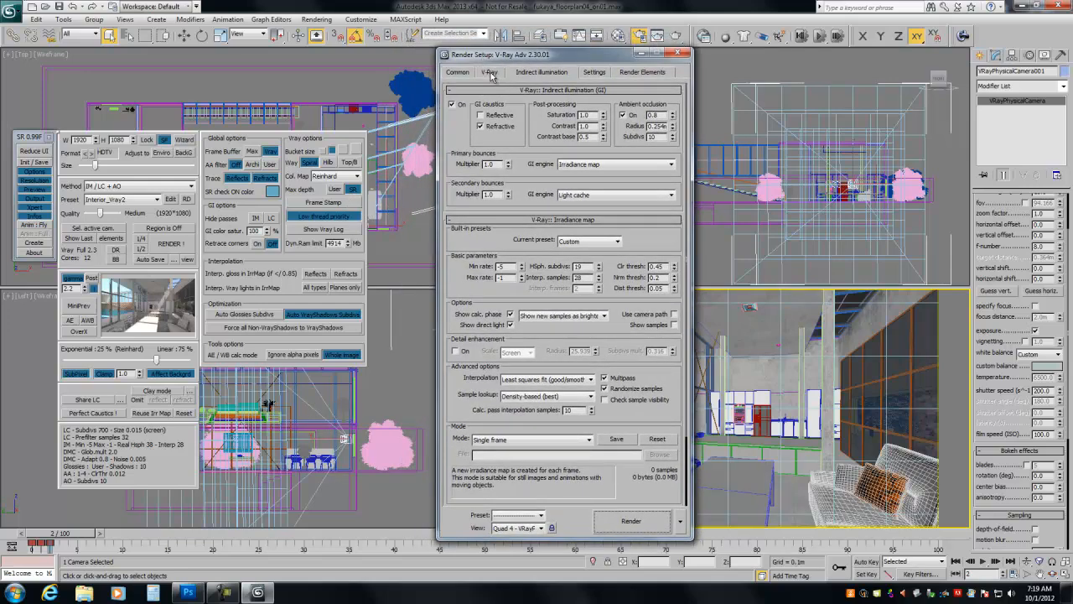
click(489, 72)
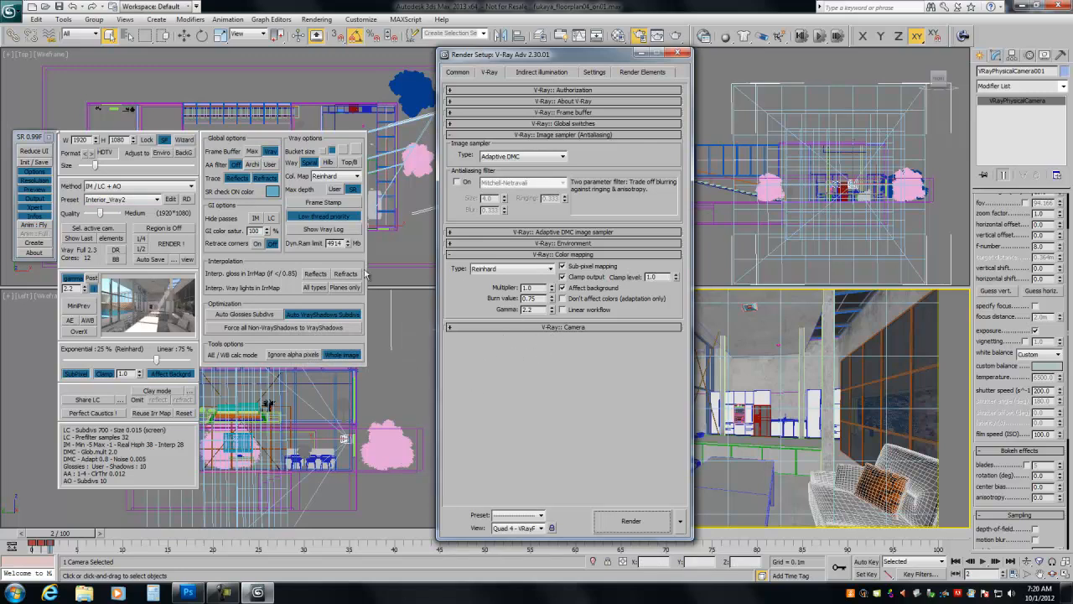
- Switch to Photoshop, view both fukaya renders, and compare fukaya_0002.exr with Layer 1 shown and hidden
click(188, 593)
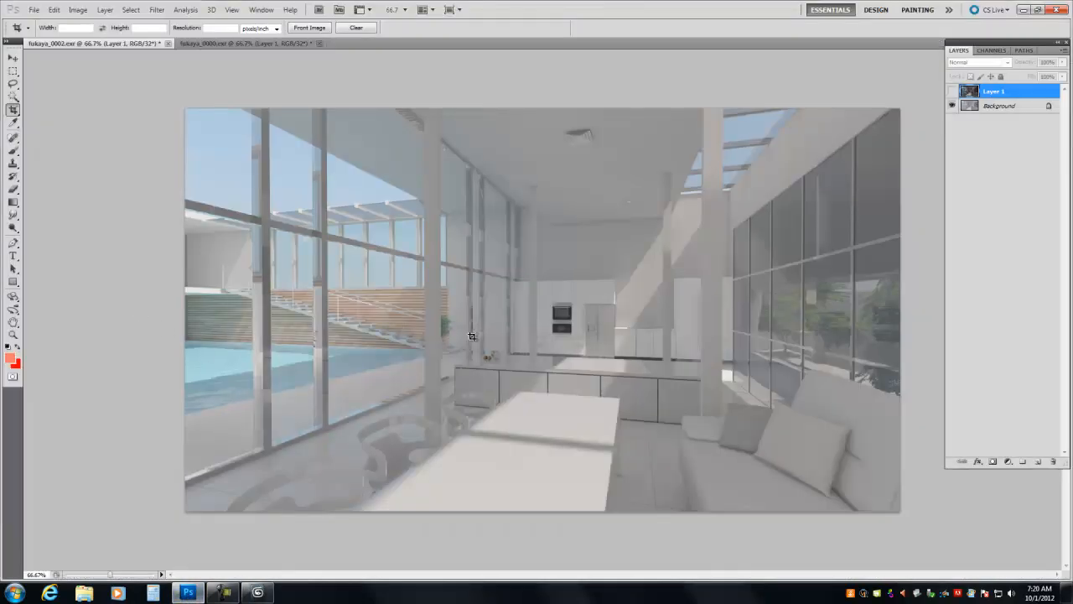
click(187, 44)
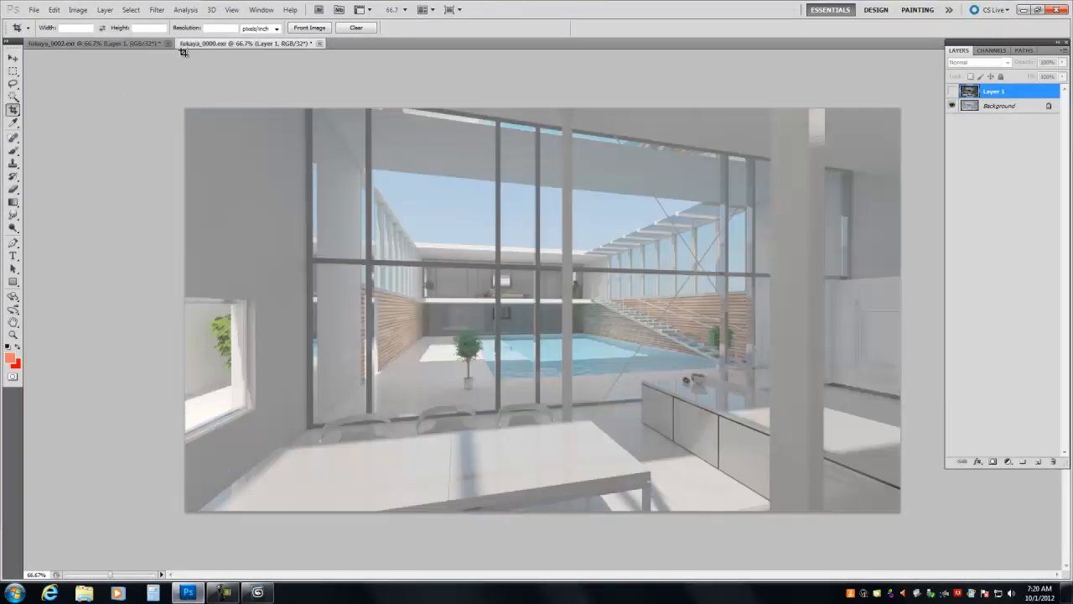
click(141, 43)
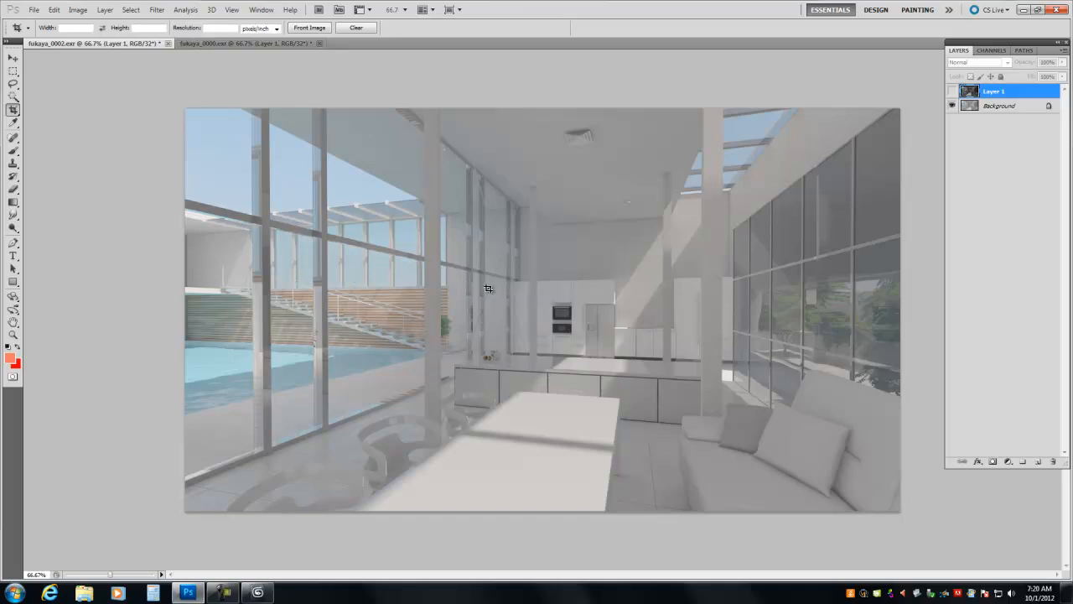
click(953, 90)
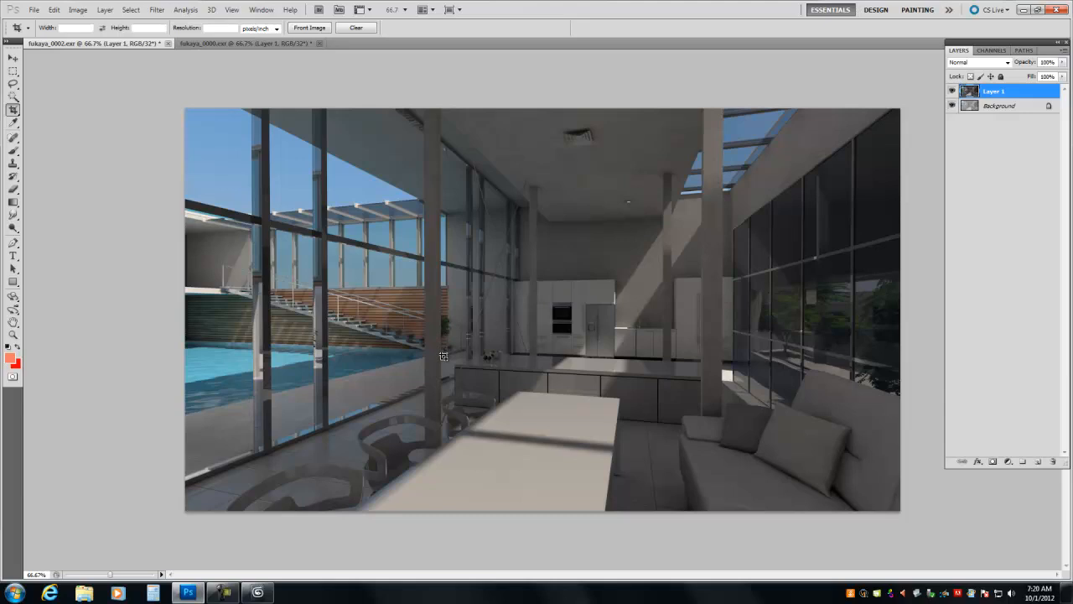
click(952, 90)
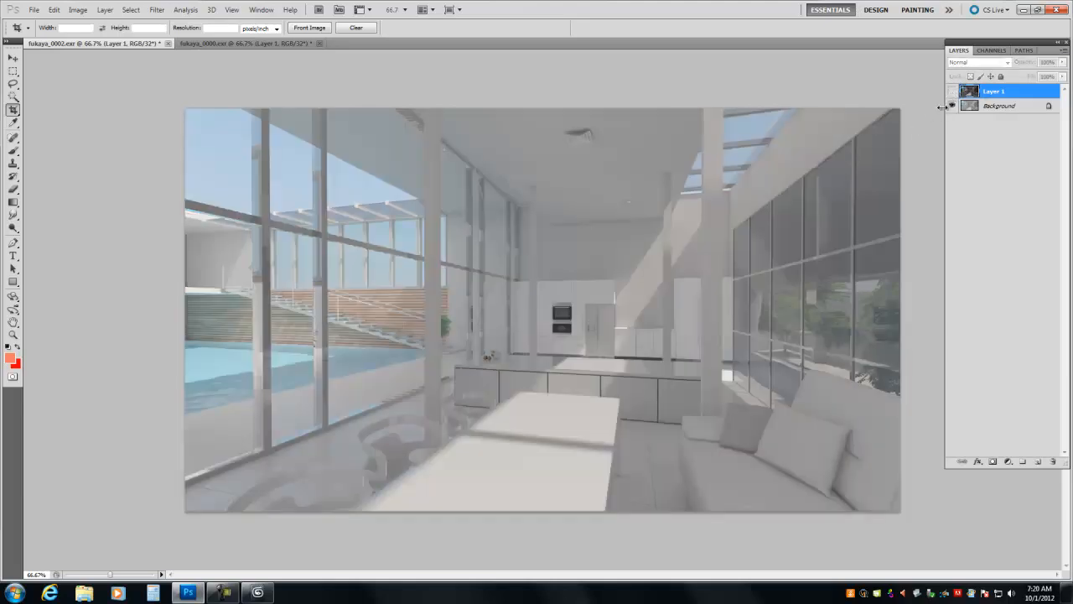
- Show Layer 1 and apply an Exposure adjustment to it with a gamma correction of 2.2
click(953, 91)
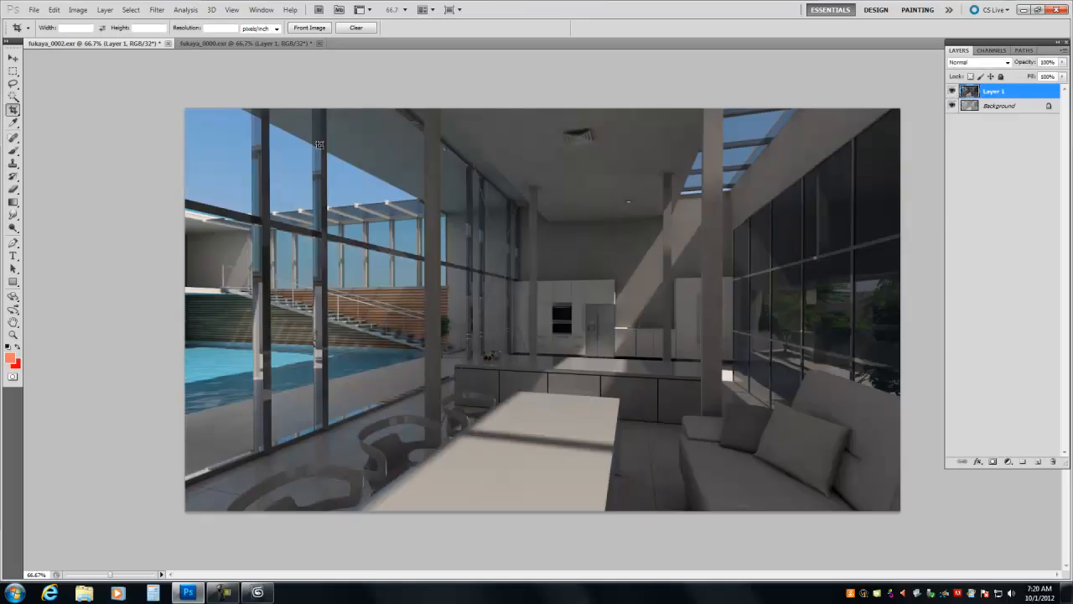
click(131, 10)
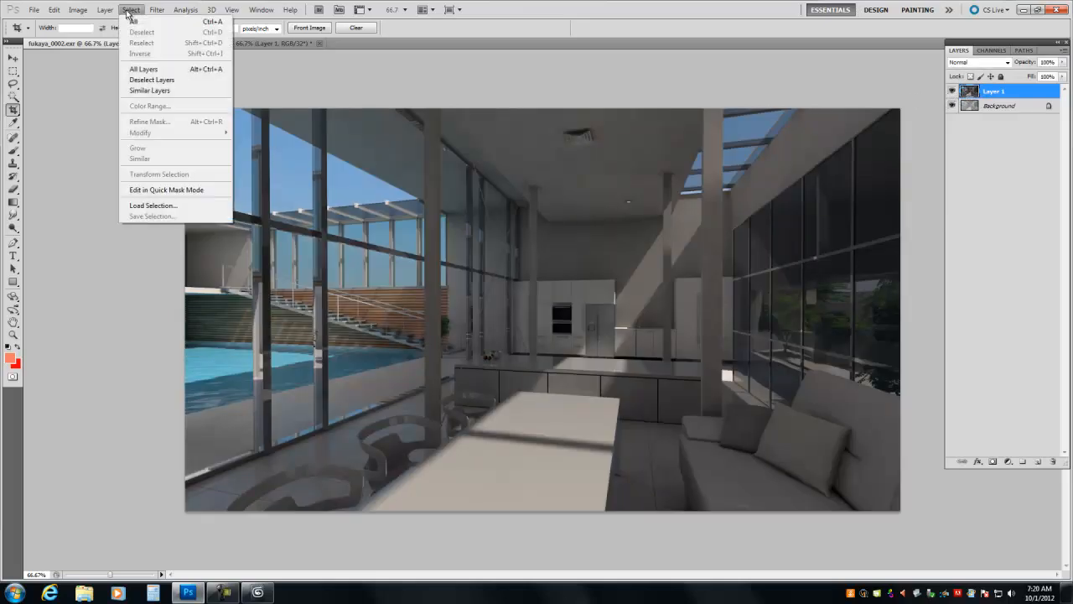
mouse_move(78, 10)
mouse_move(95, 42)
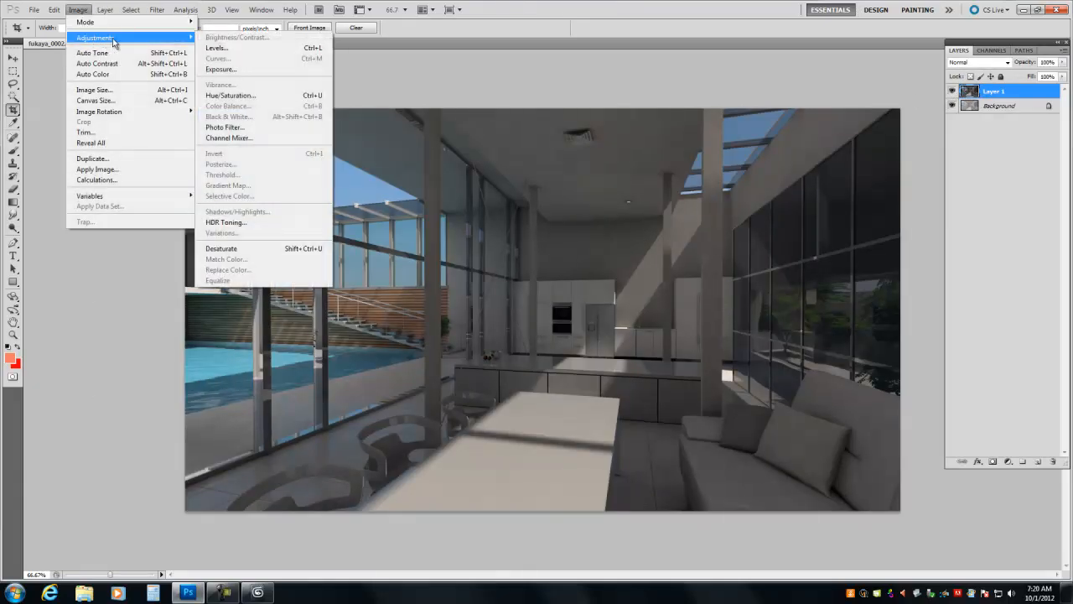
click(220, 68)
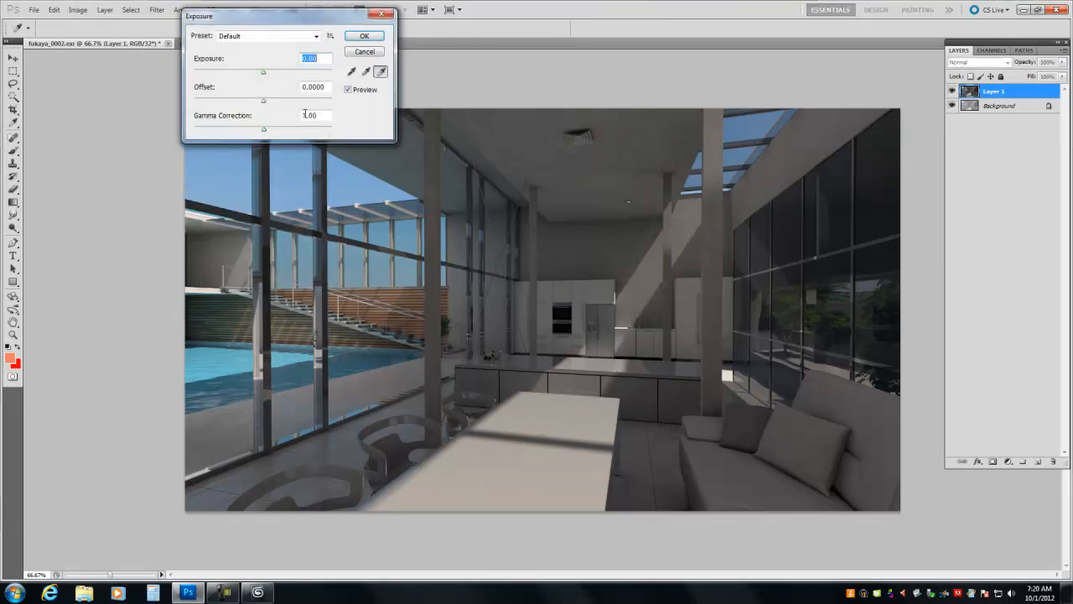
double_click(310, 115)
text(2.2)
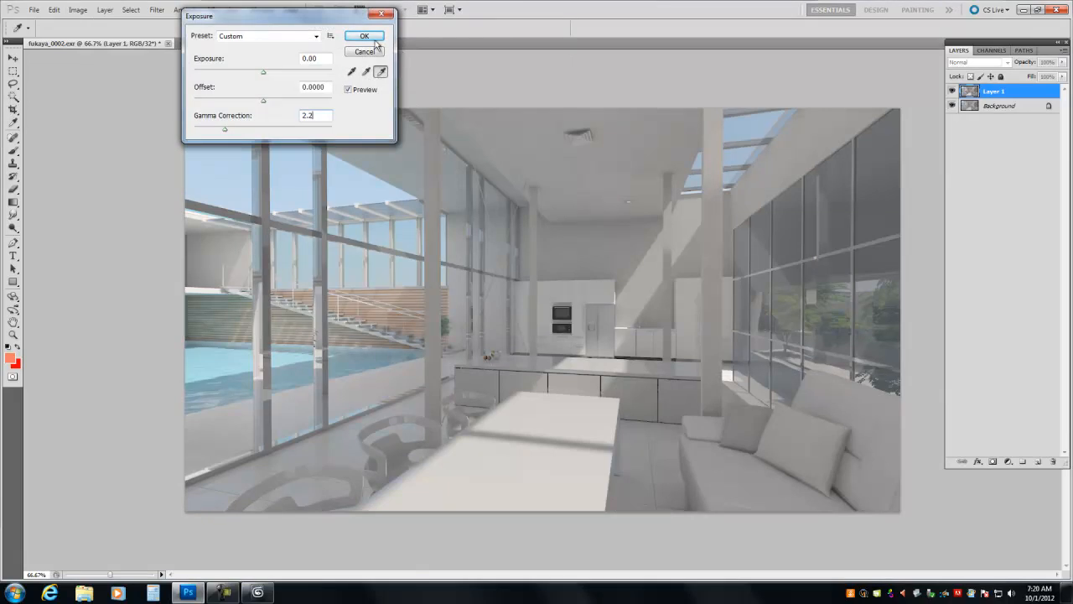
click(375, 41)
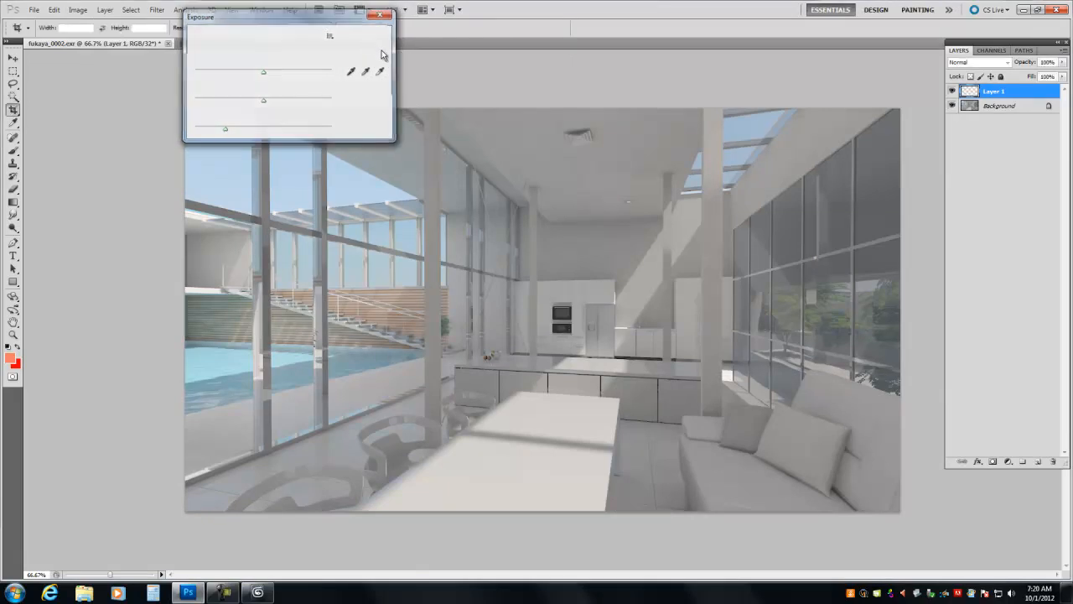
- Toggle Layer 1's visibility to compare the gamma-corrected render with the Background across the whole image
click(953, 91)
click(953, 92)
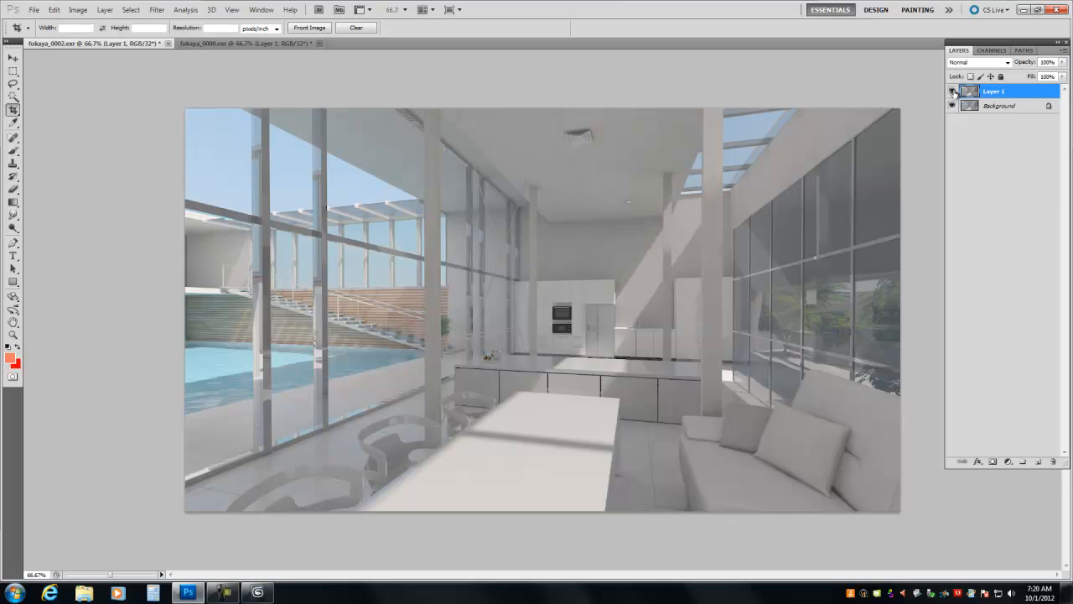
click(952, 91)
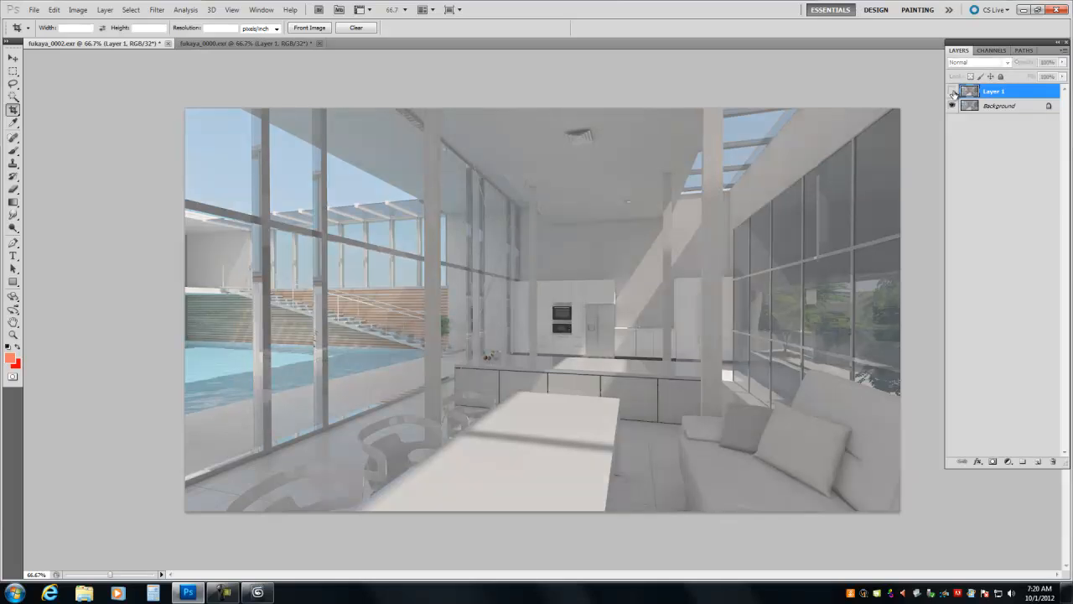
- Examine the kitchen area up close, alternating Layer 1 on and off to compare its detail with the Background
click(13, 334)
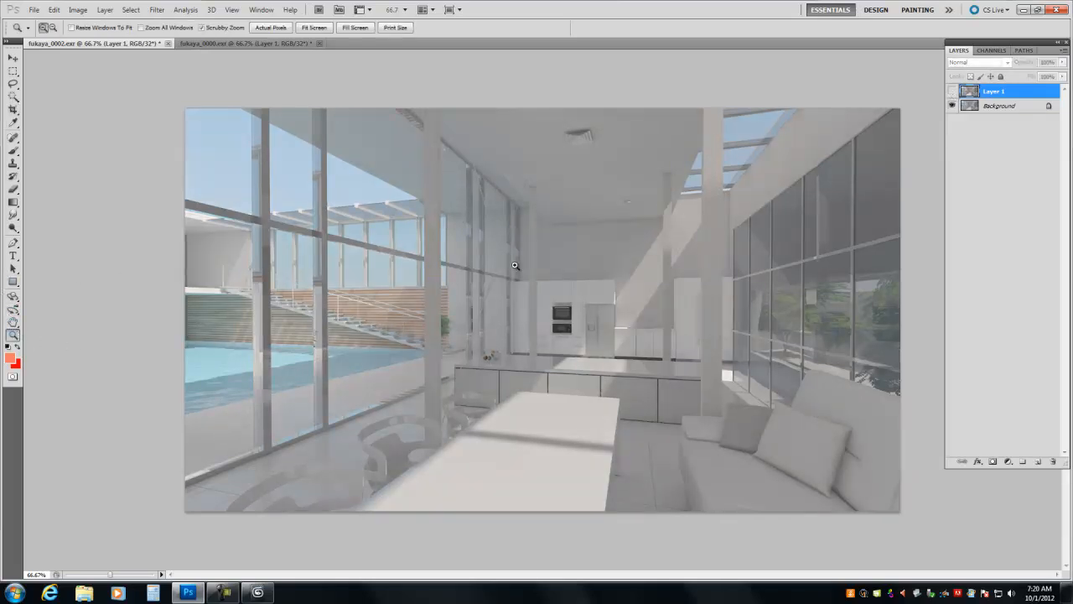
drag(429, 244, 555, 364)
drag(661, 308, 629, 287)
drag(576, 338, 879, 182)
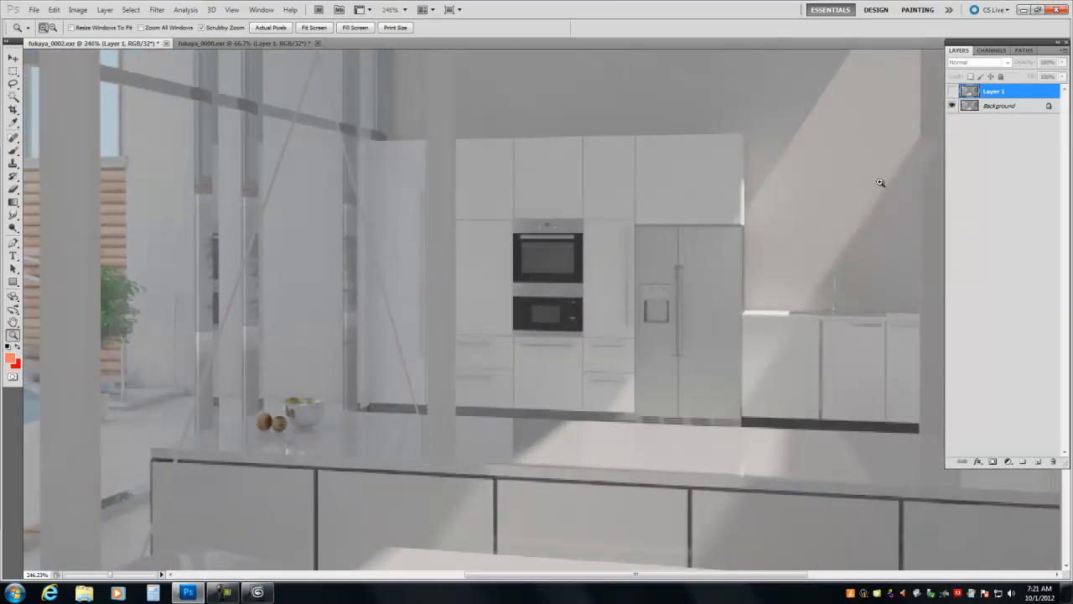
click(951, 91)
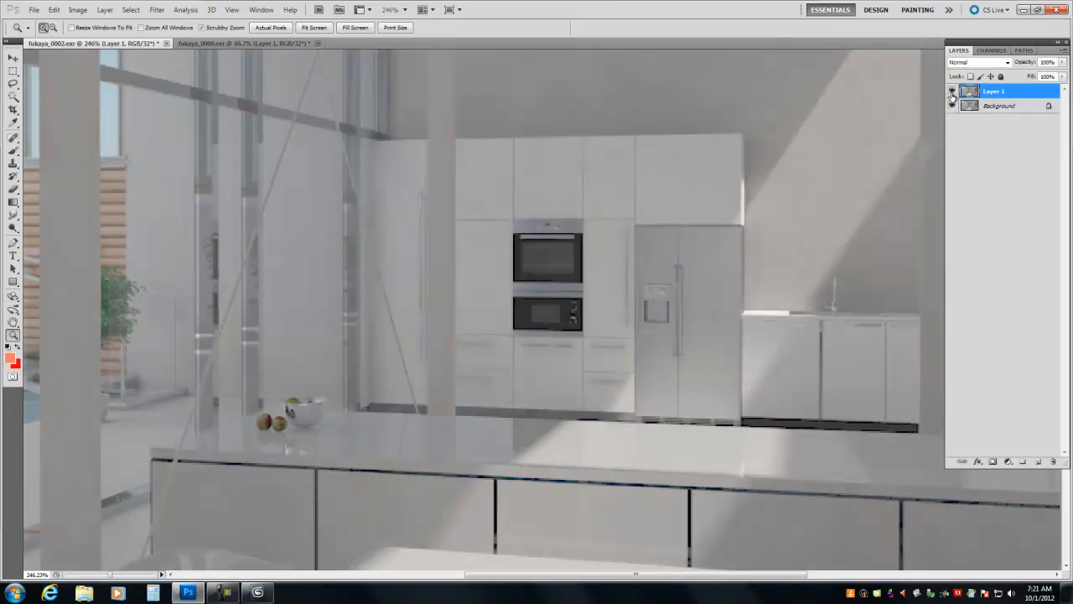
click(951, 92)
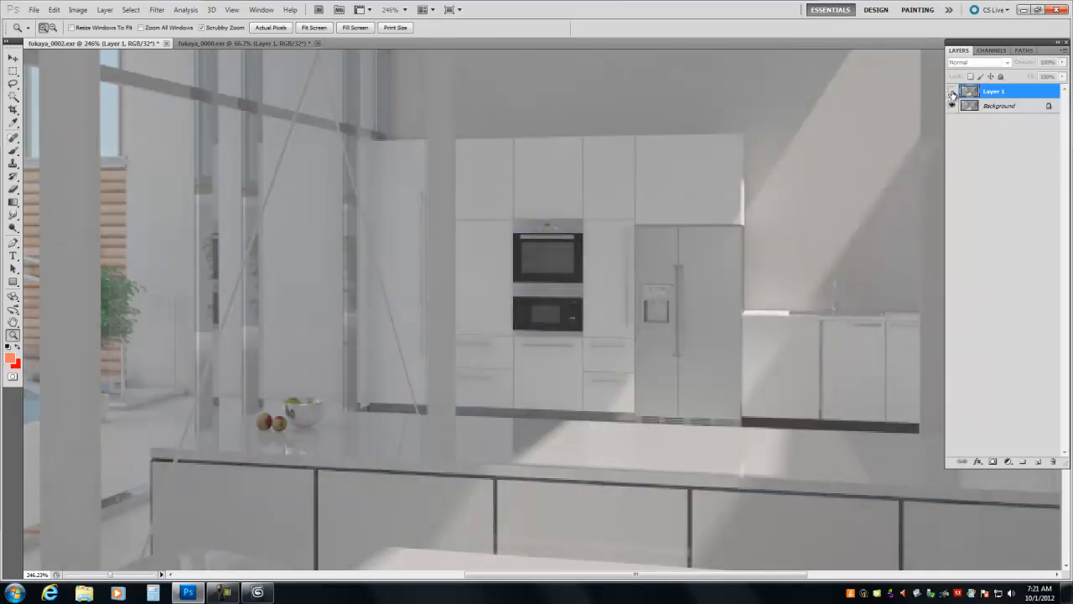
click(952, 91)
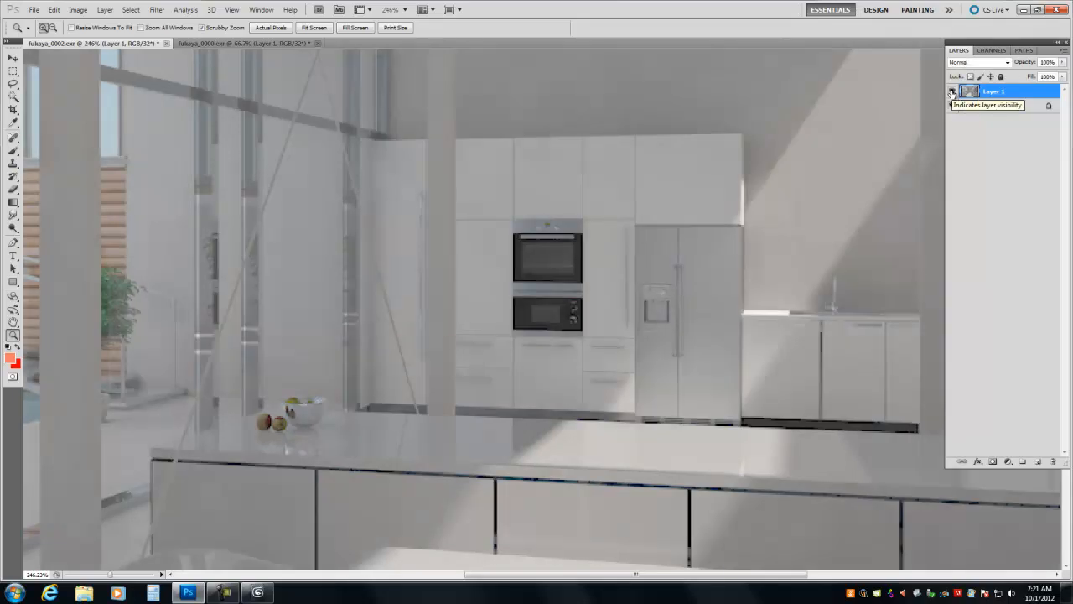
click(951, 91)
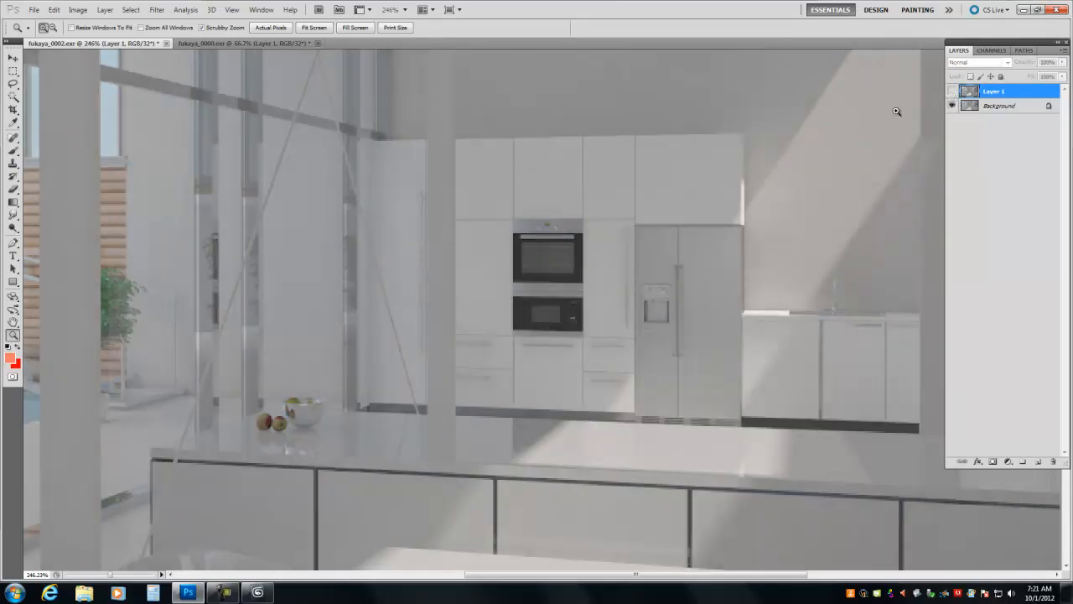
click(952, 91)
click(952, 92)
click(951, 91)
click(952, 91)
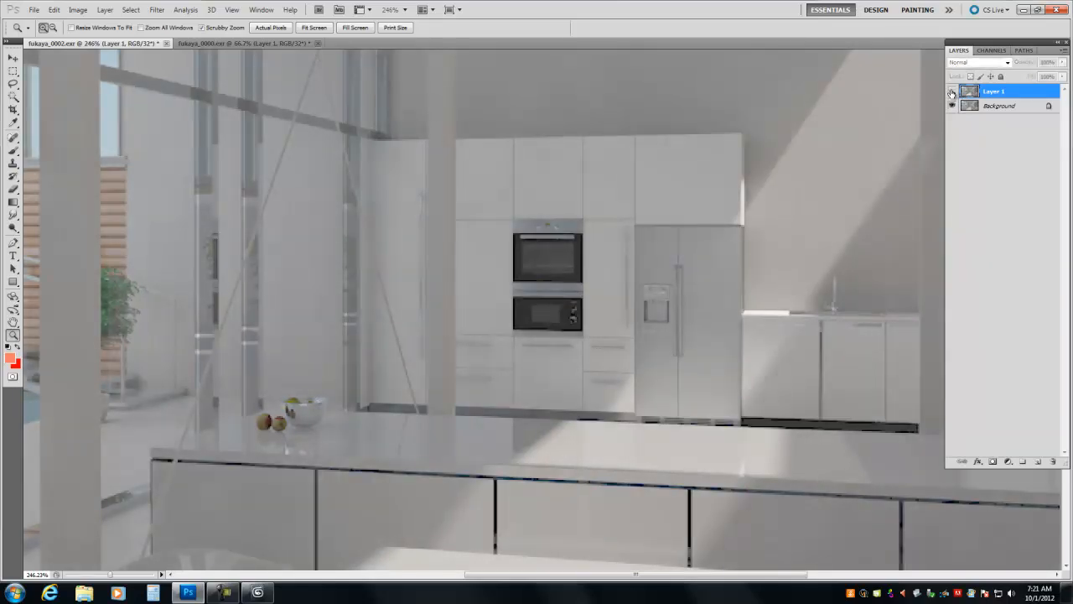
click(952, 91)
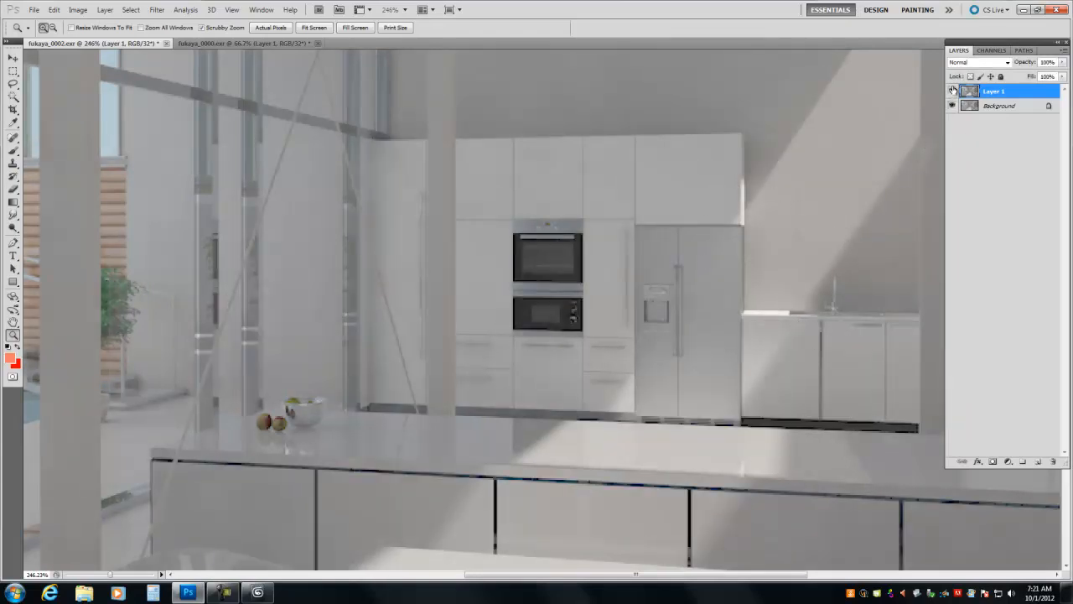
click(952, 91)
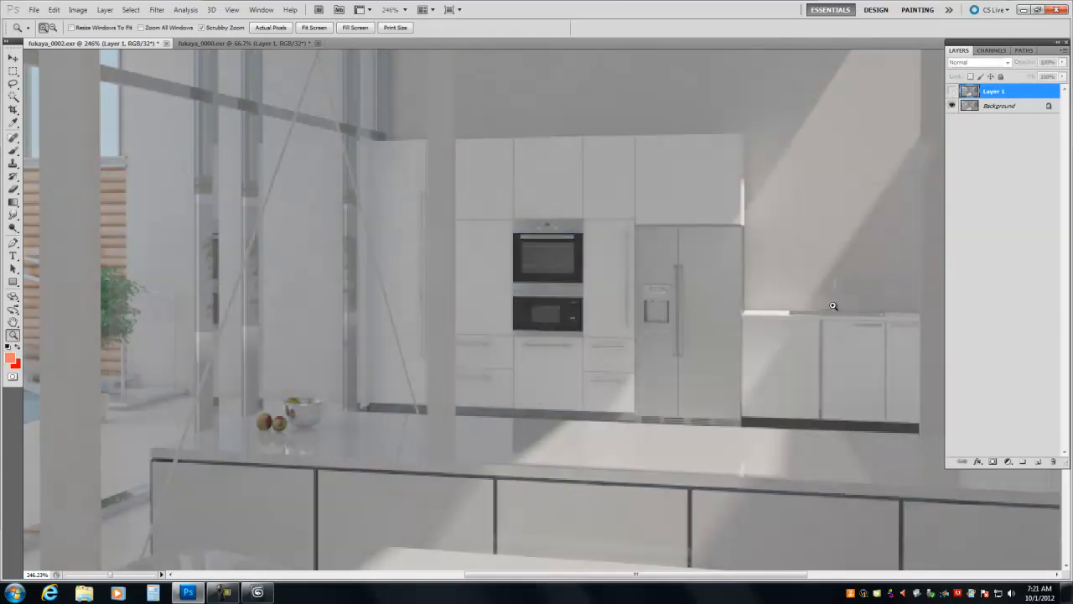
click(951, 91)
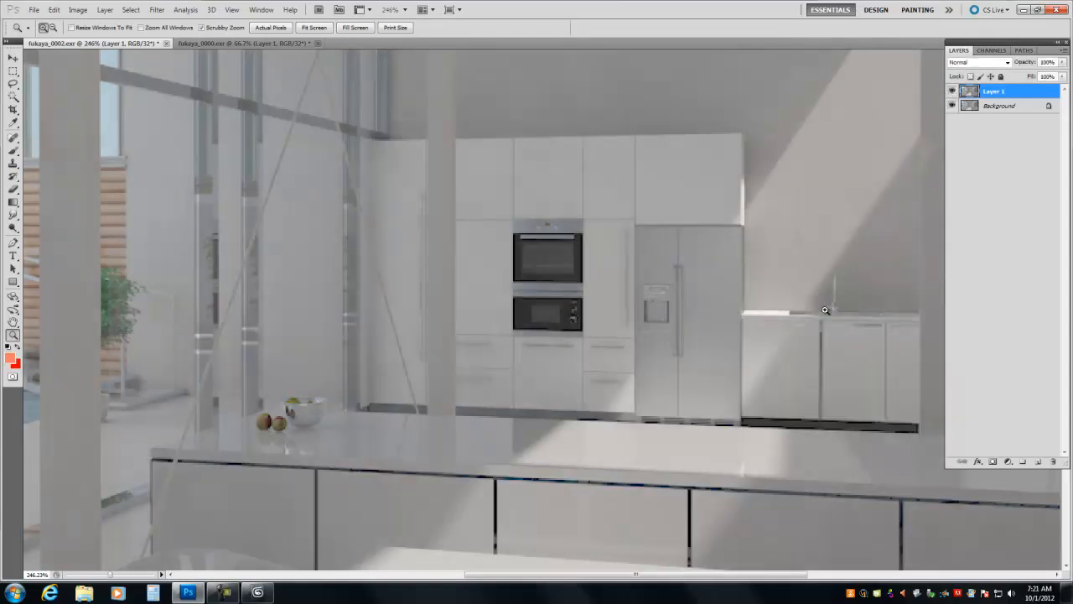
click(951, 92)
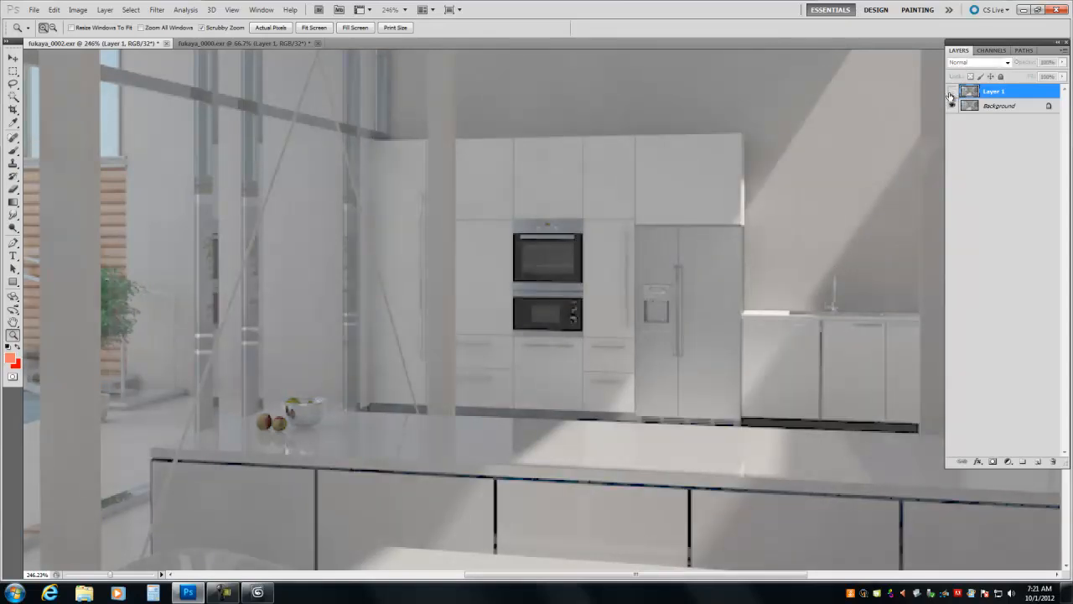
- Return to the full interior view and repeatedly compare Layer 1 with the Background for differences in shading and contrast
right_click(459, 326)
click(461, 325)
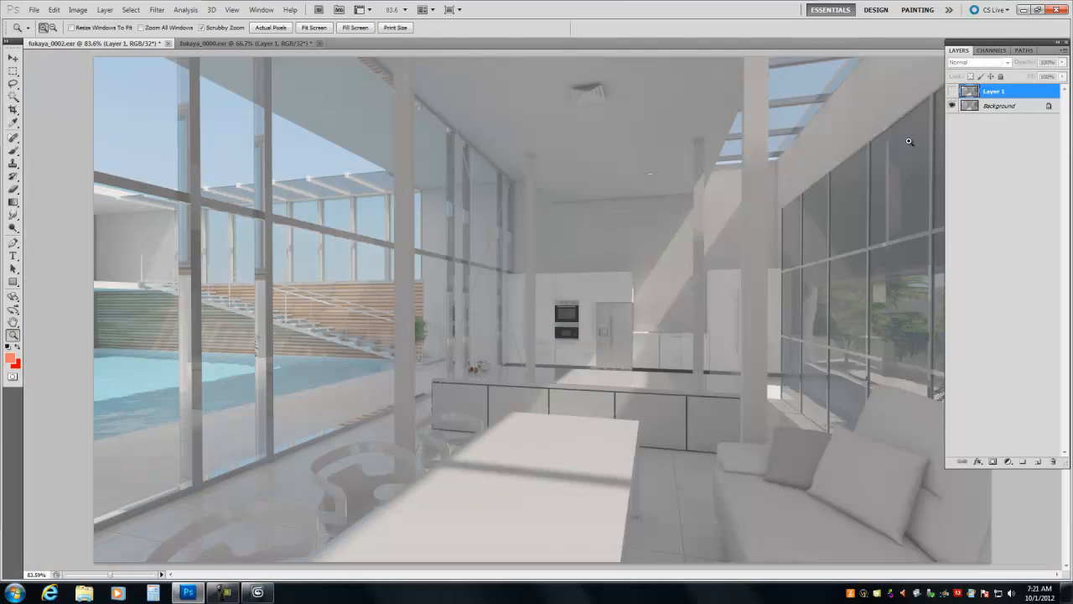
click(951, 91)
click(952, 91)
click(952, 92)
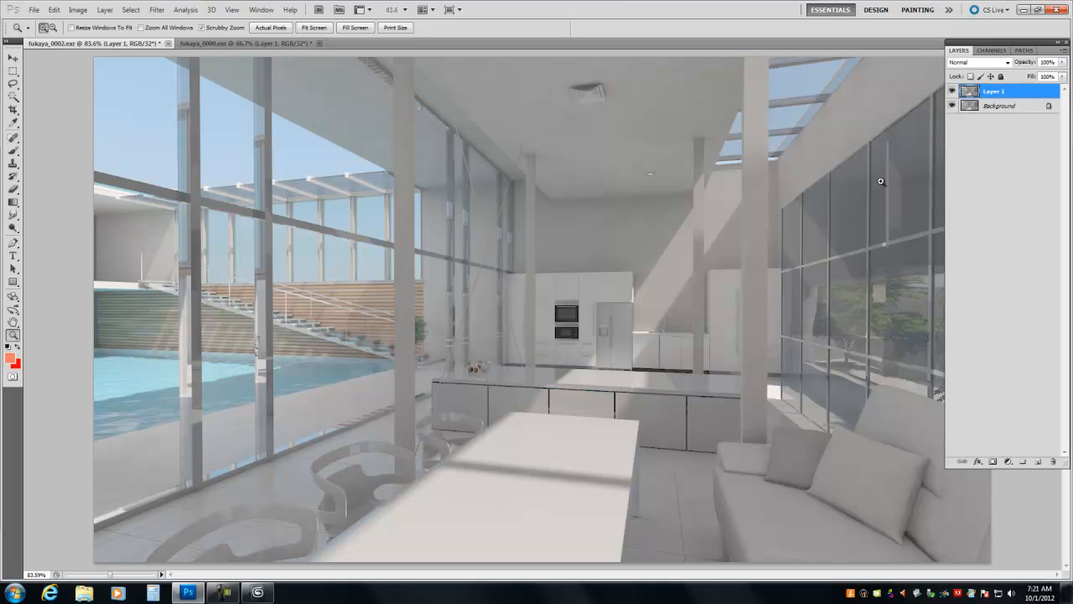
click(952, 91)
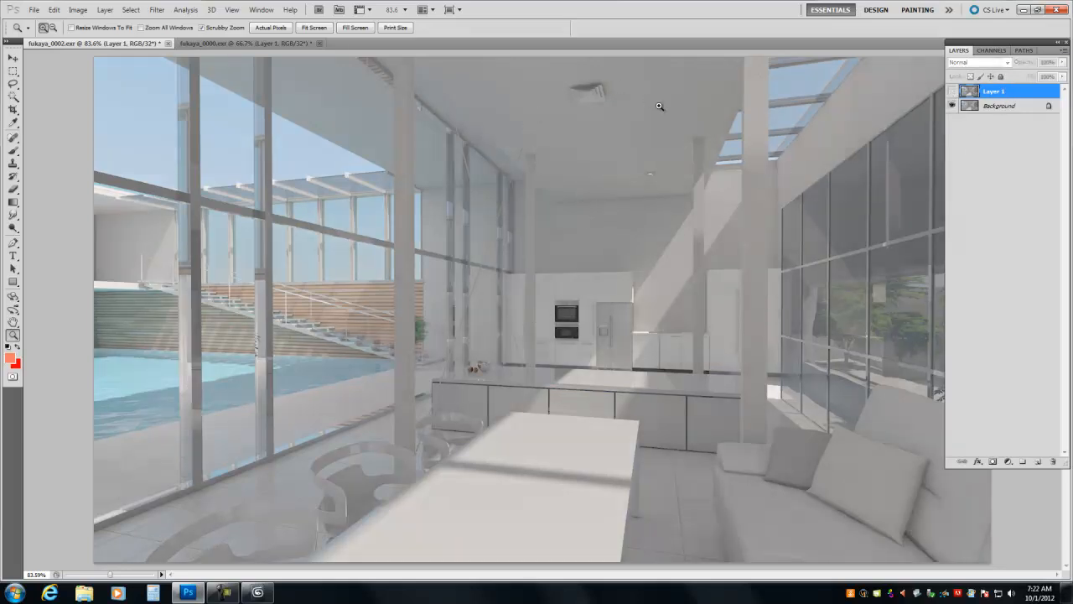
click(951, 92)
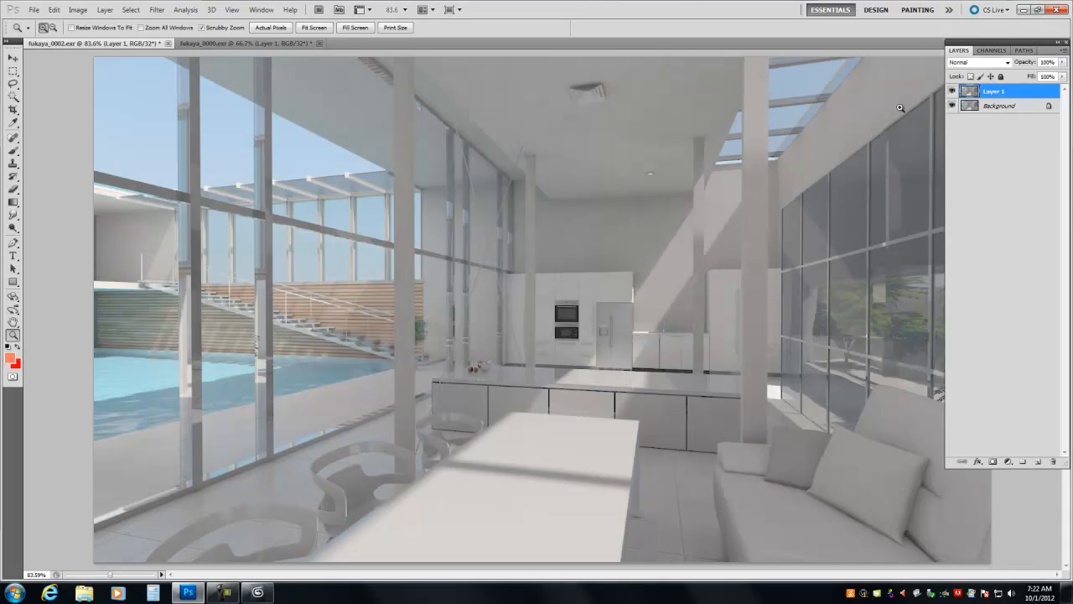
click(953, 93)
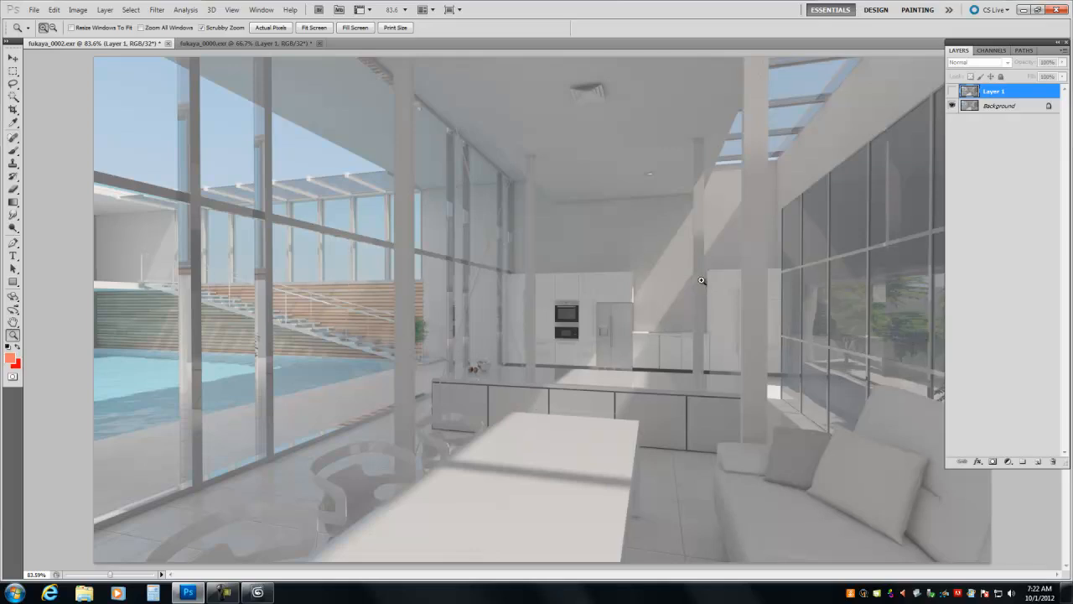
click(953, 91)
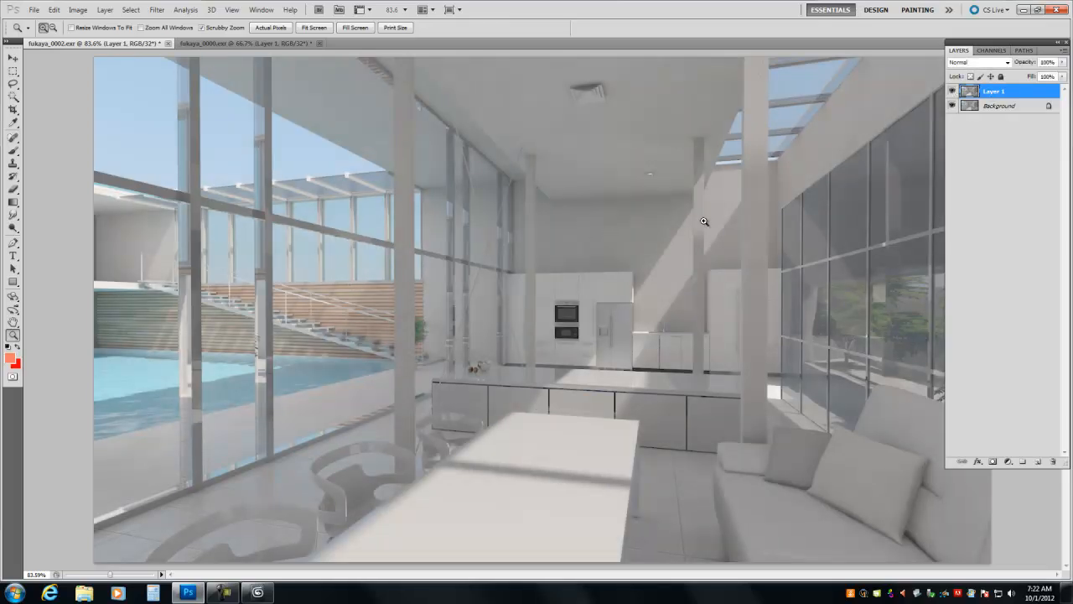
click(953, 90)
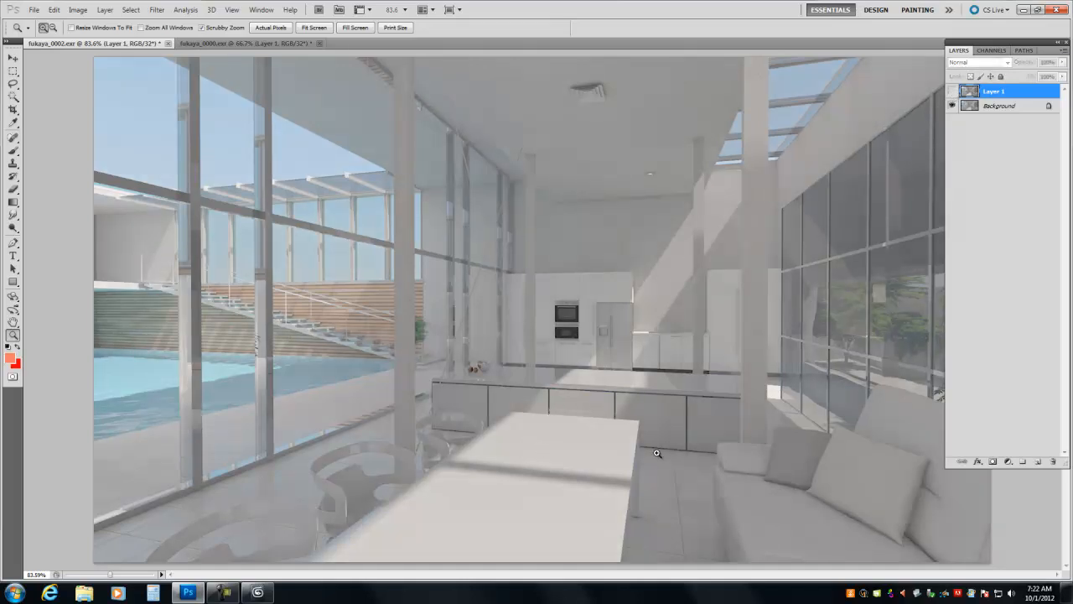
click(952, 91)
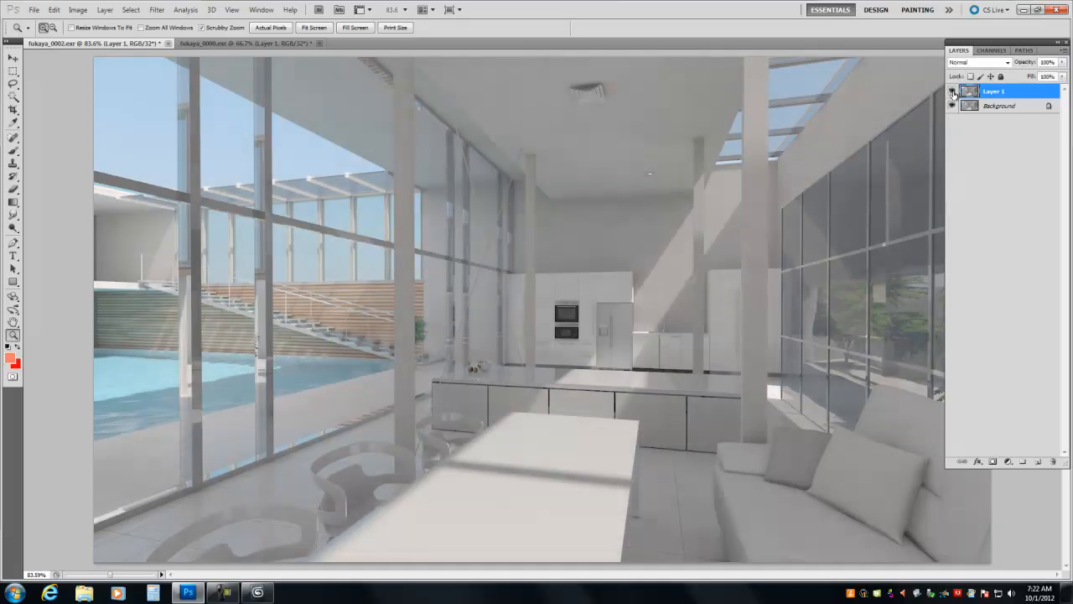
- Alternate Layer 1's visibility in fukaya_0002.exr to compare its shading and edge contrast with the Background
click(952, 91)
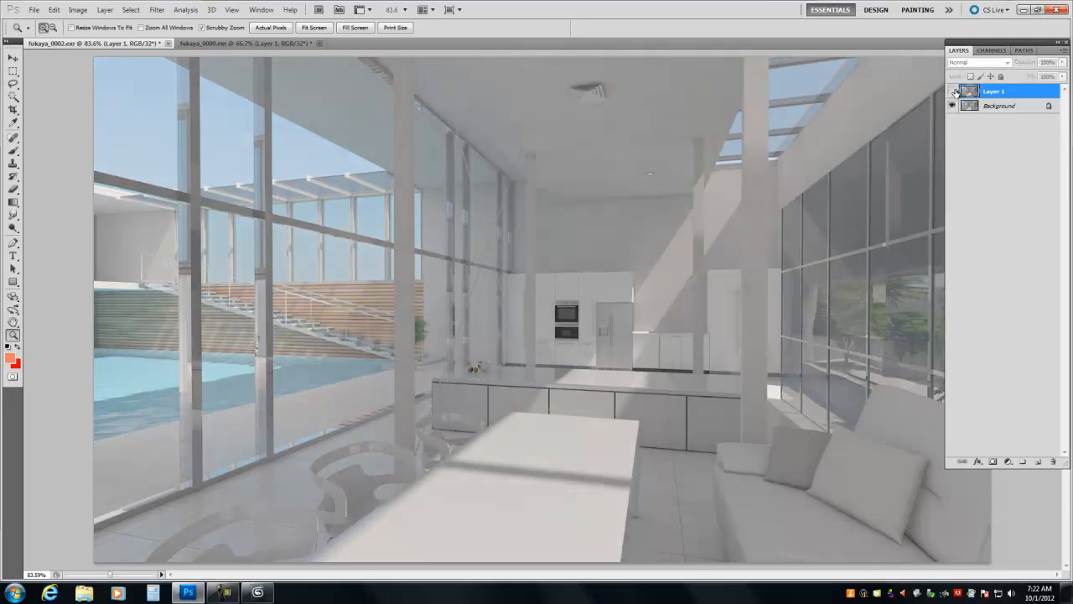
click(952, 91)
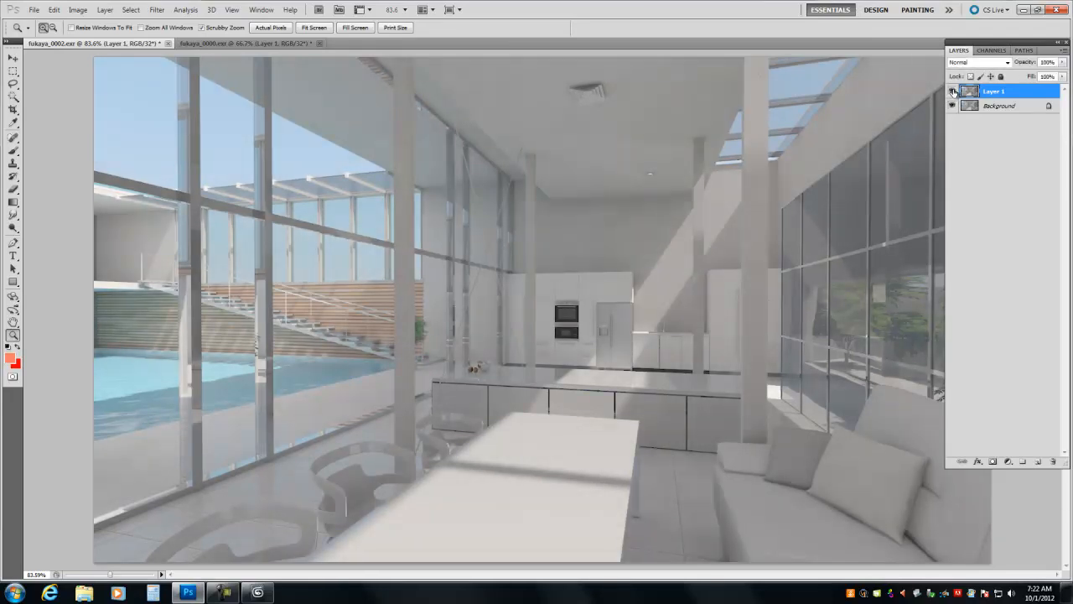
click(953, 90)
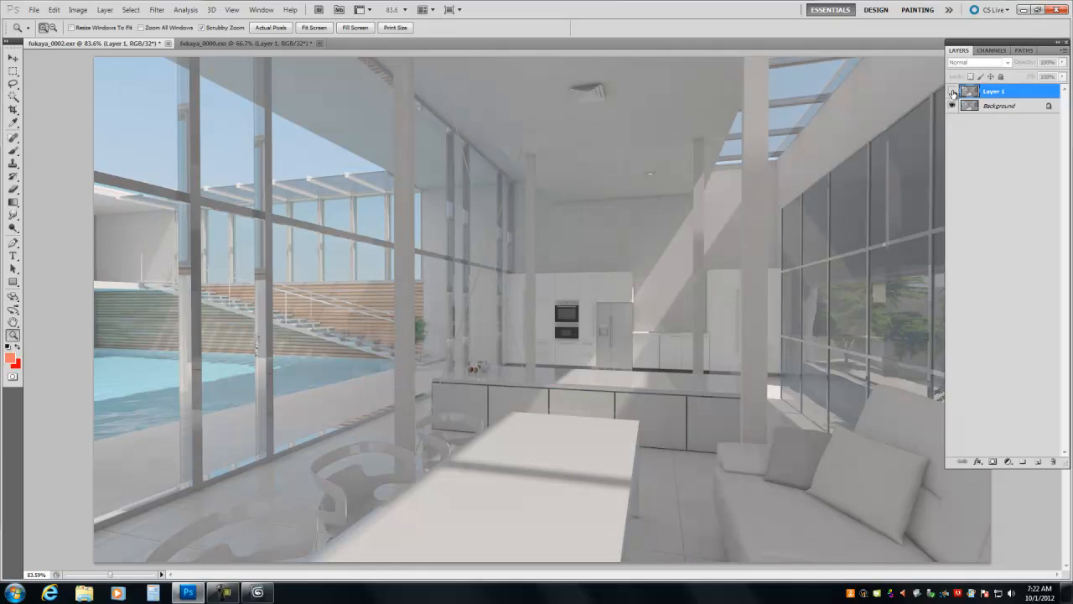
click(952, 91)
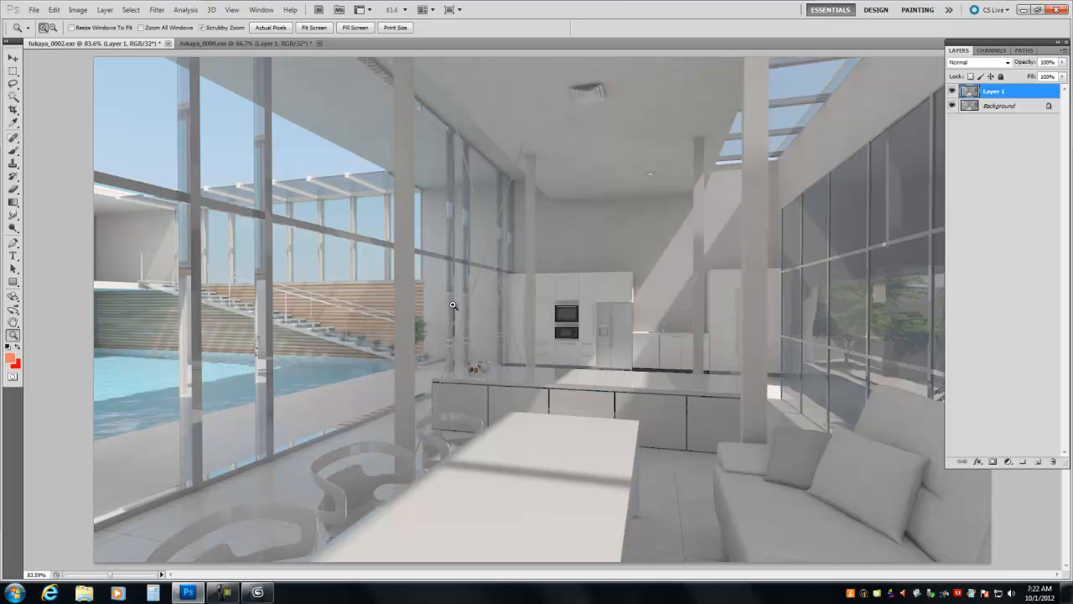
click(951, 91)
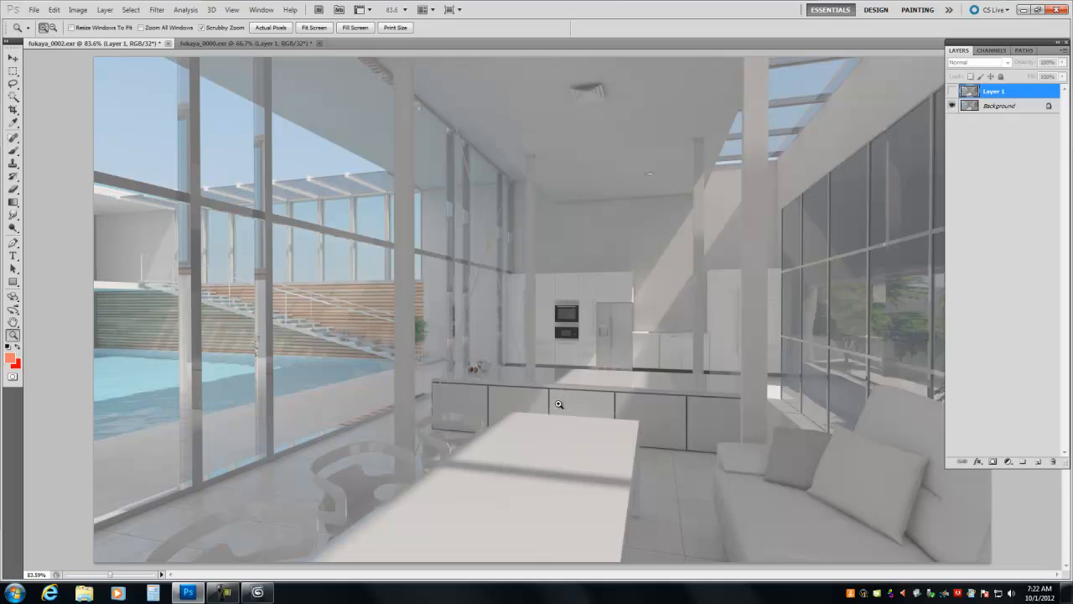
click(952, 91)
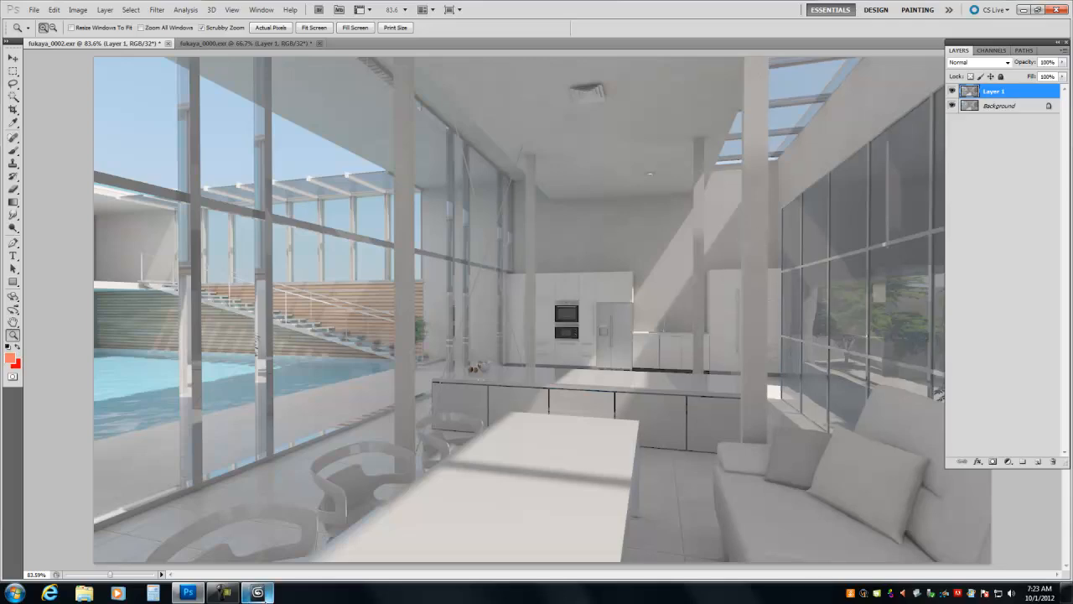
- Switch to 3ds Max, raise the SR 0.99F render quality to Good, and return to Photoshop
click(257, 592)
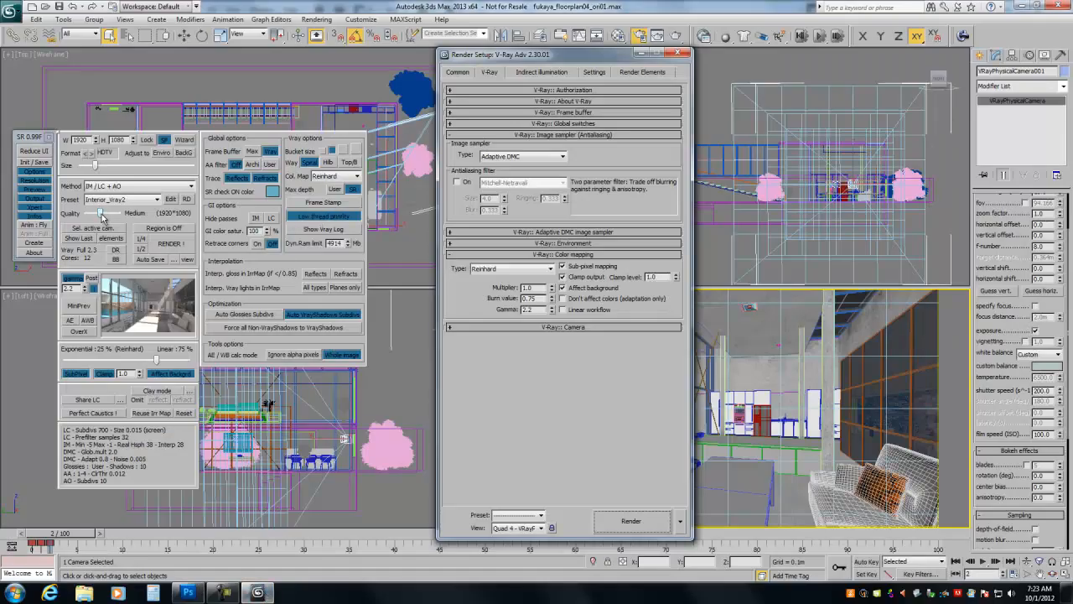
drag(101, 214, 104, 214)
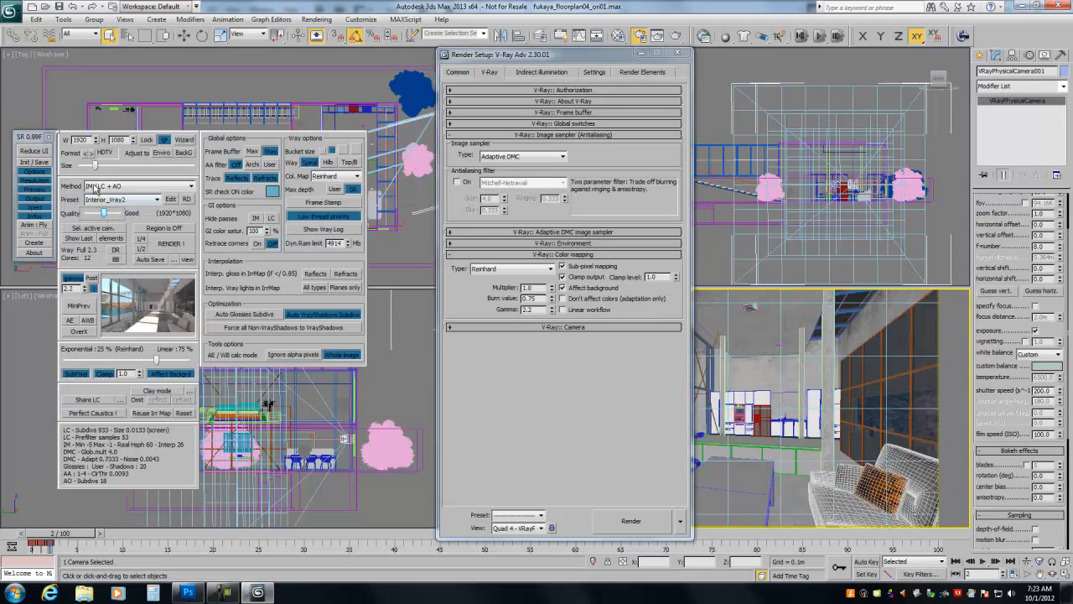
key(alt+Tab)
key(alt+Tab)
key(alt+Tab)
key(alt+Tab)
key(alt+Tab)
key(alt+Tab)
key(alt+Tab)
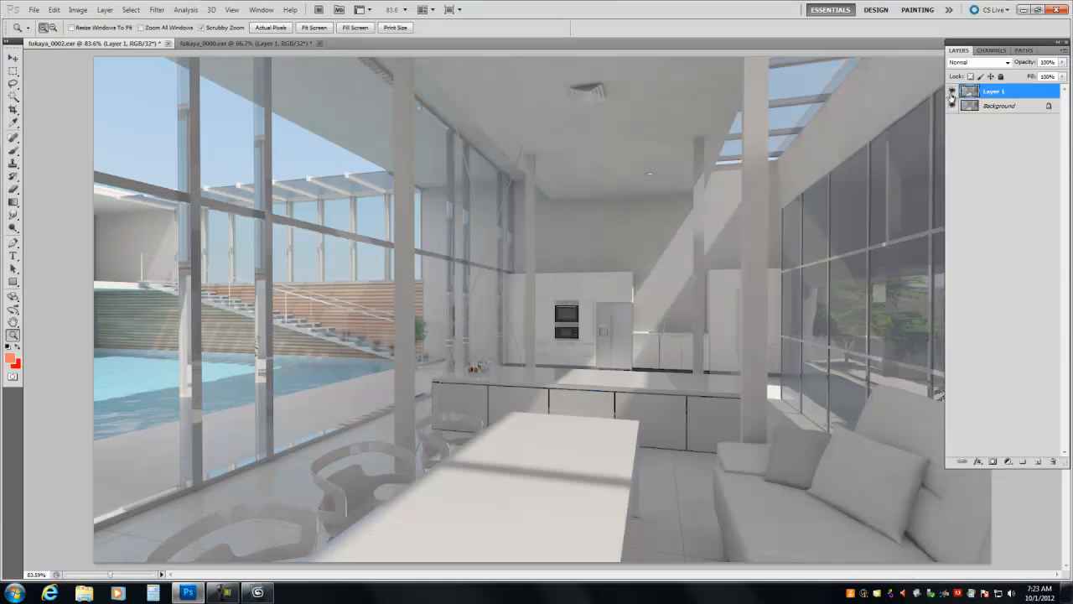
- Compare the fukaya_0002.exr Background with Layer 1 again, checking the SR settings in 3ds Max in between
click(952, 92)
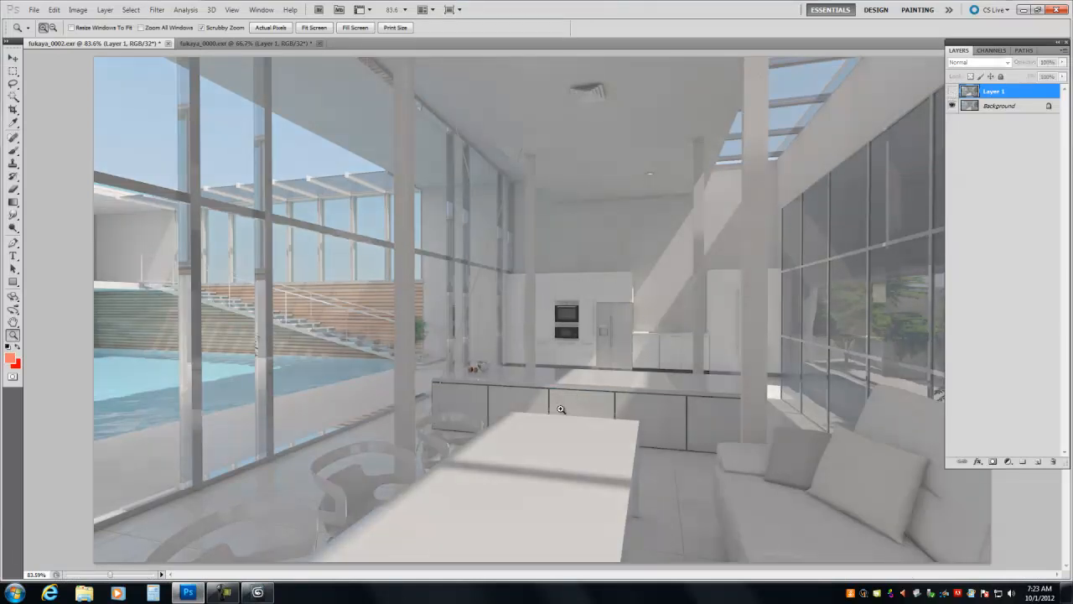
key(alt+Tab)
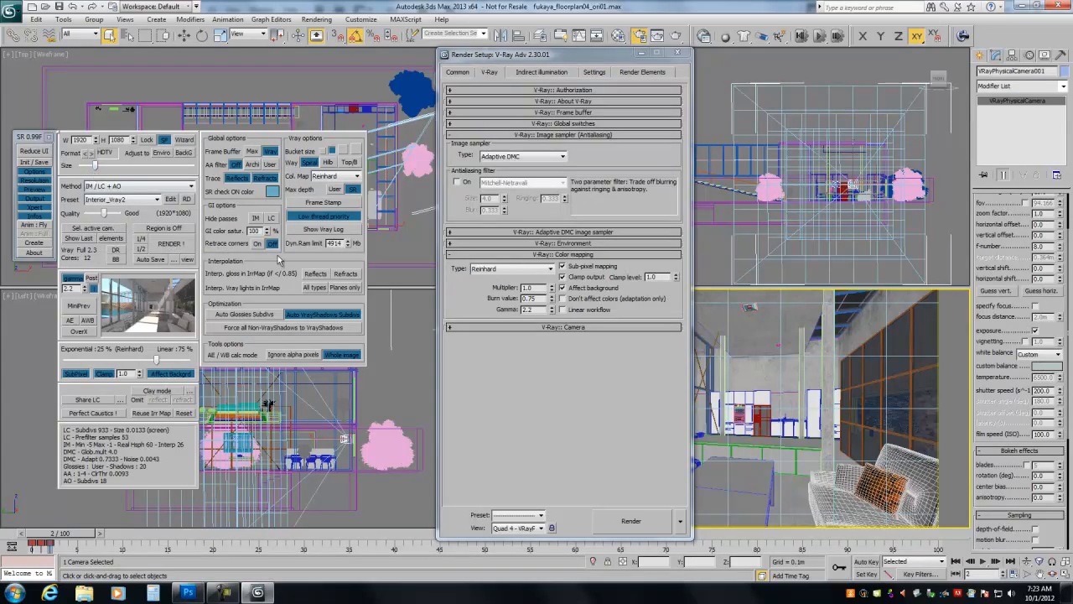
key(alt+Tab)
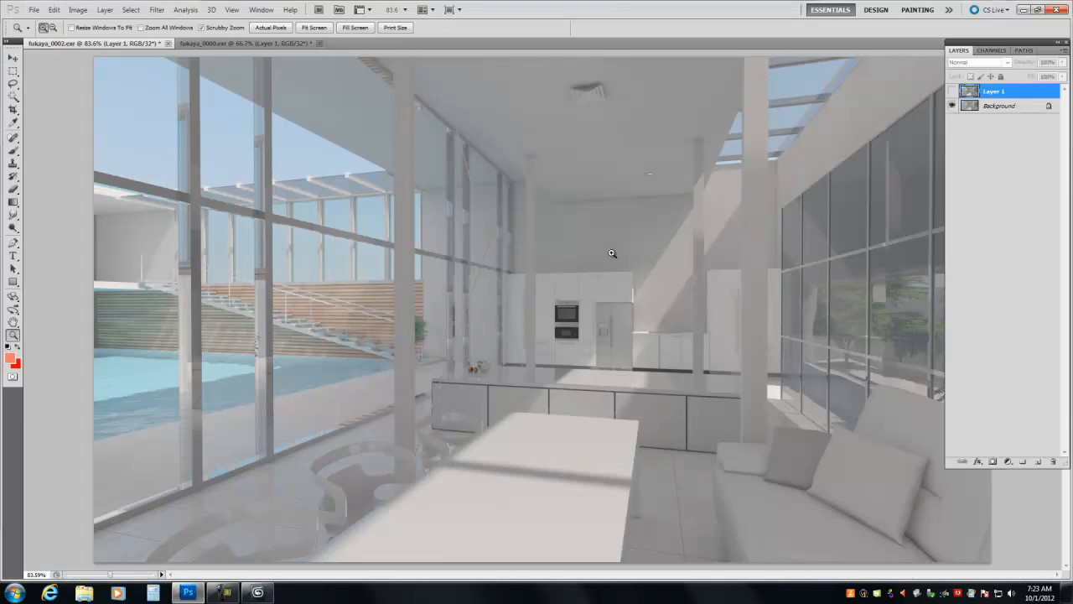
click(952, 91)
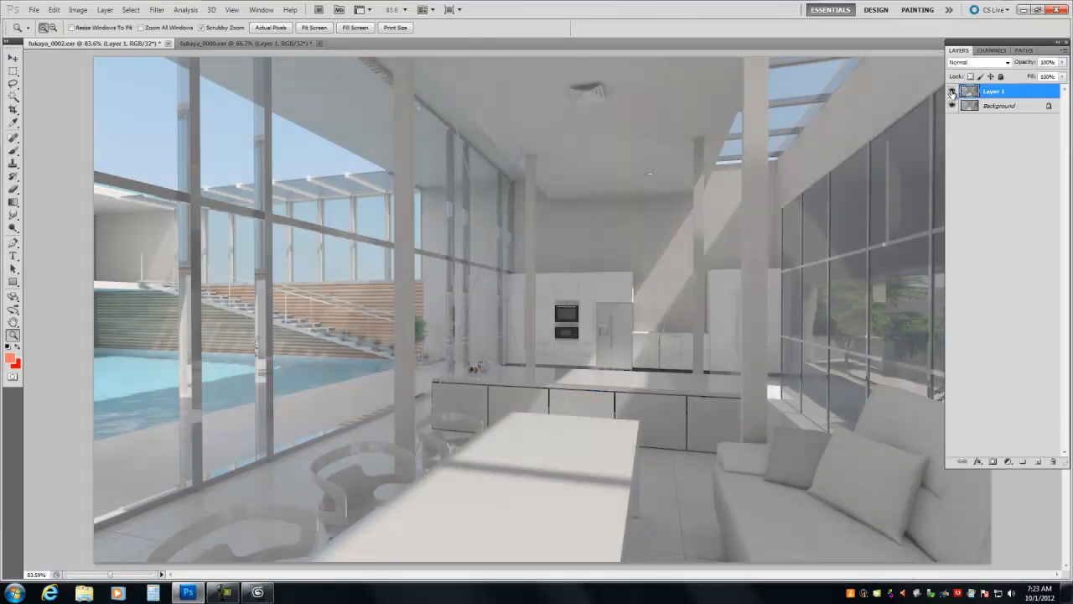
click(952, 91)
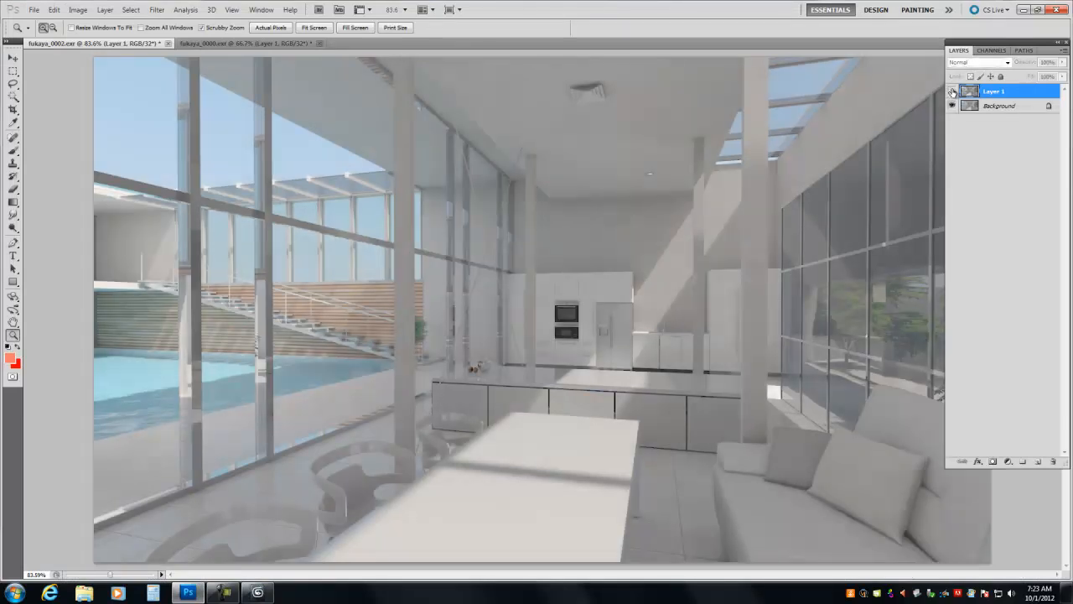
- Show Layer 1 in fukaya_0000.exr and apply an Exposure adjustment to it with a gamma correction of 1.5
click(240, 44)
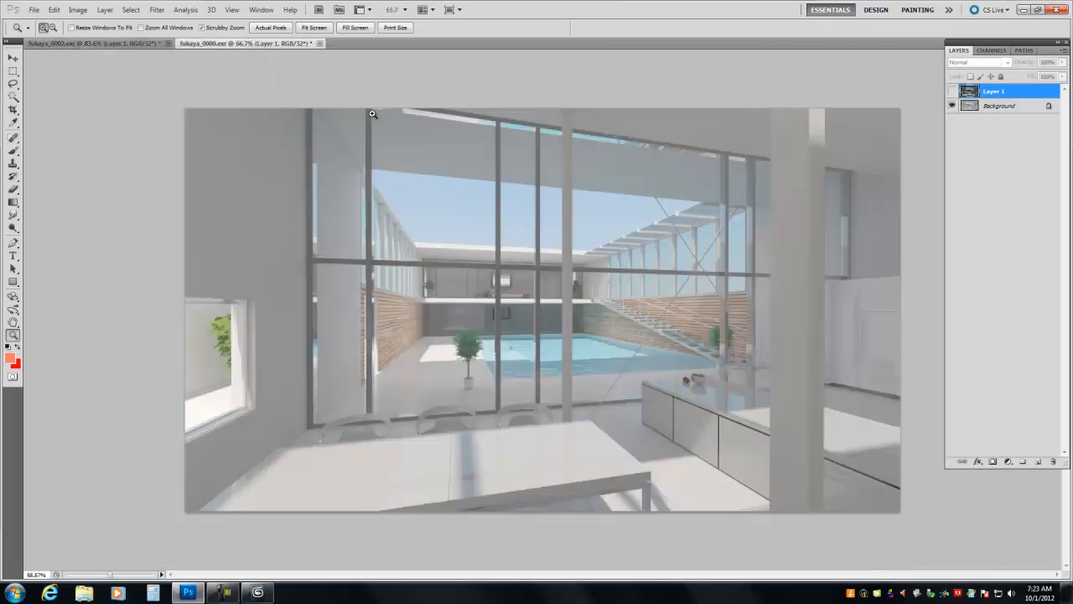
click(952, 91)
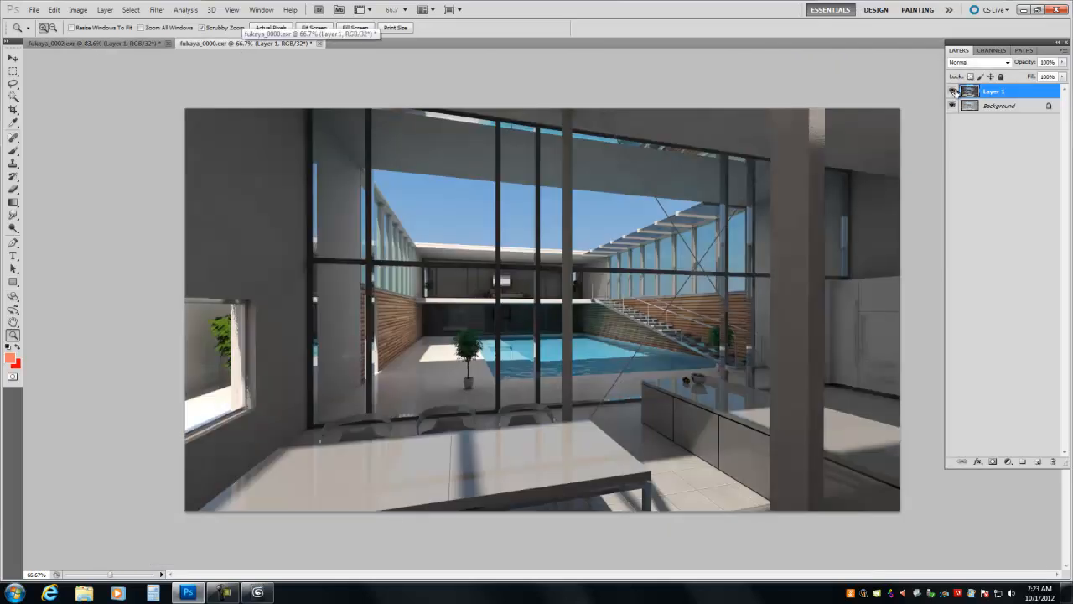
click(126, 12)
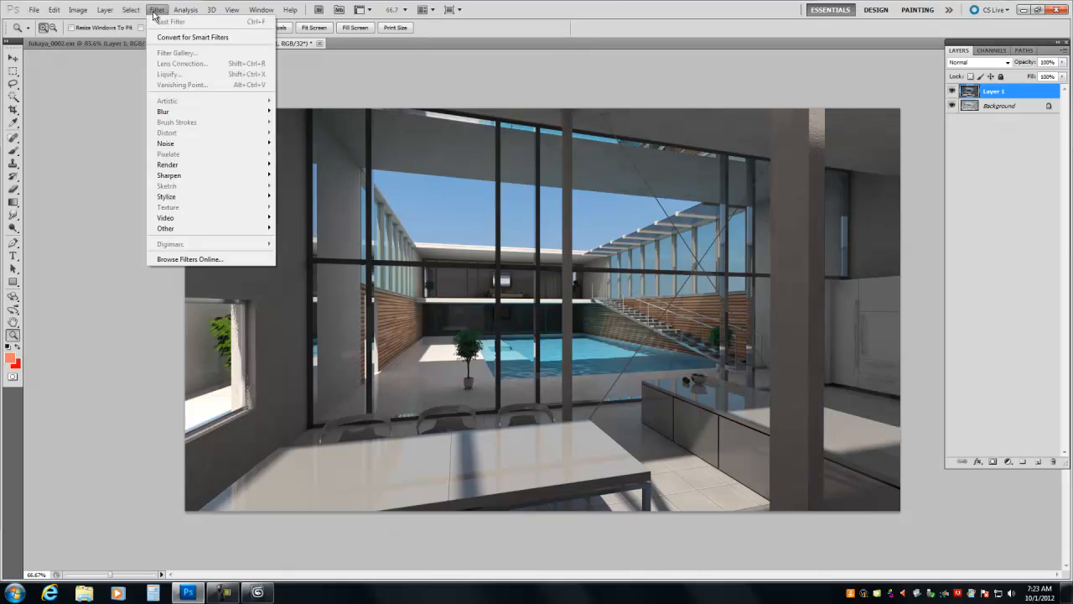
click(154, 12)
click(78, 10)
mouse_move(109, 23)
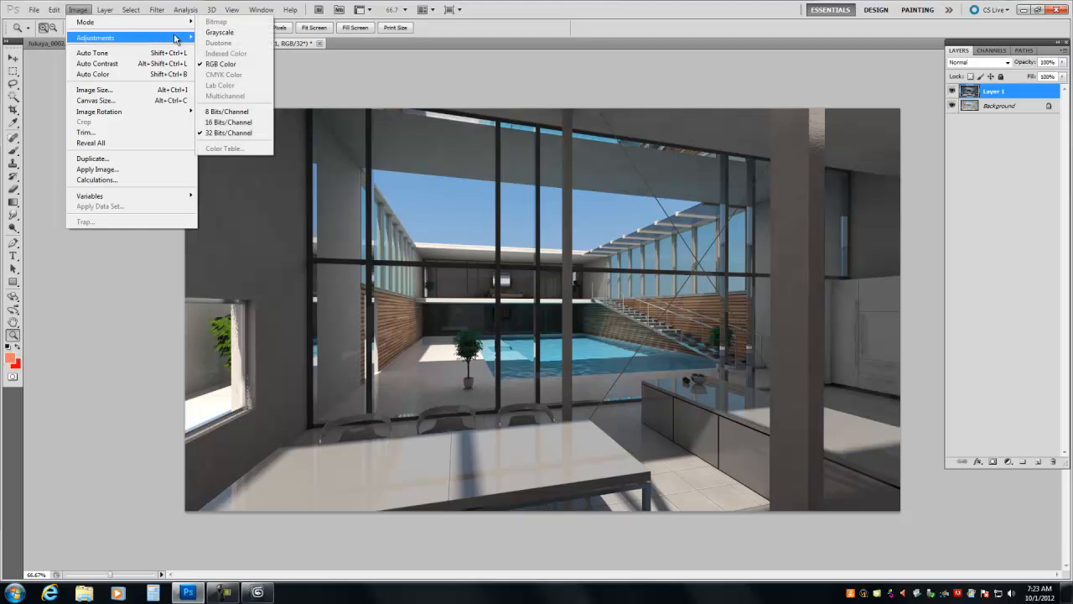
mouse_move(177, 39)
click(216, 70)
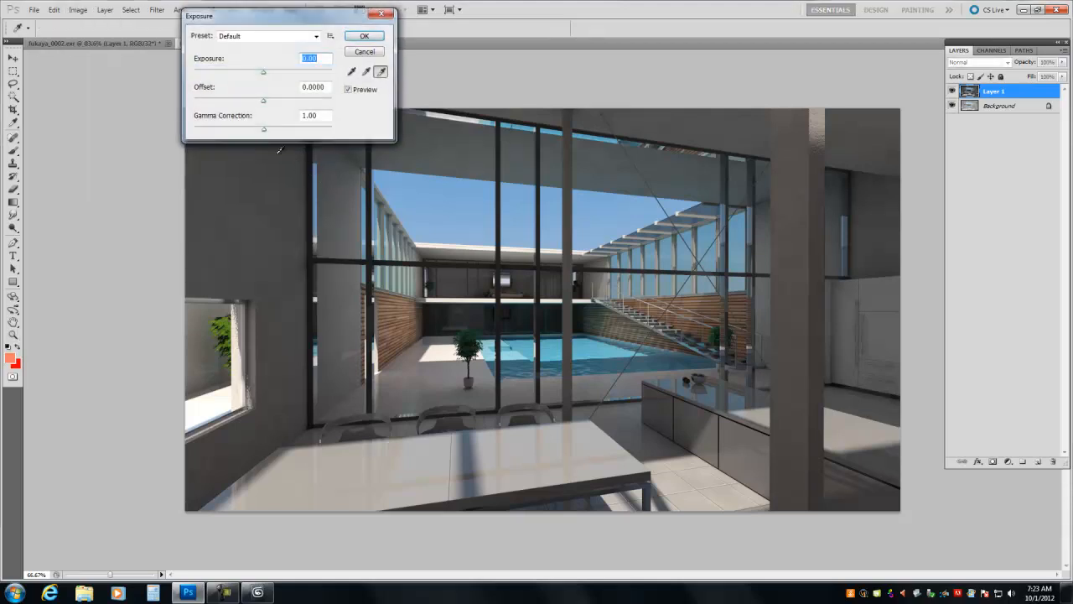
drag(323, 119, 287, 120)
text(1.5)
click(364, 35)
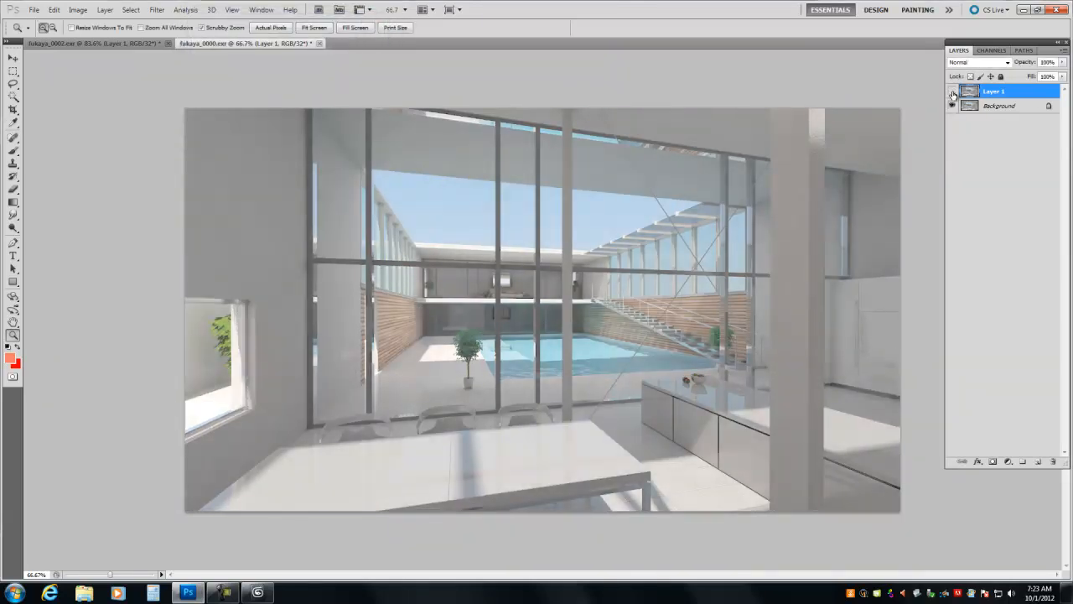
- Toggle Layer 1 of fukaya_0000.exr repeatedly to compare the corrected pool-view render with the Background, leaving Layer 1 hidden
click(953, 92)
click(953, 92)
click(952, 92)
click(953, 92)
click(952, 92)
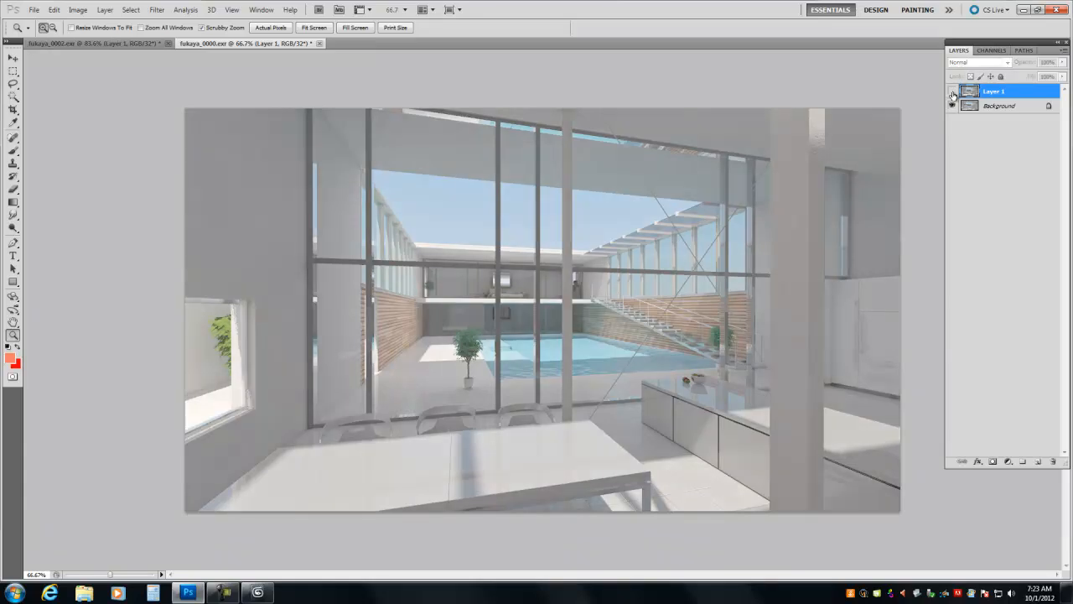
click(952, 92)
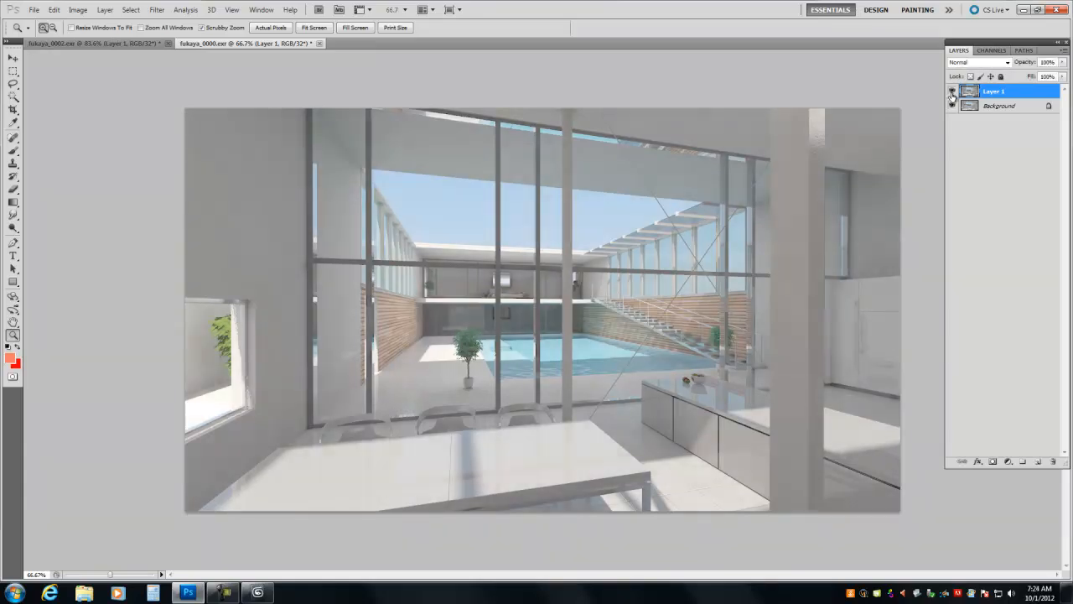
click(953, 92)
- Select the Background layer and convert fukaya_0000.exr to 16 bits per channel, keeping the layers unmerged
click(998, 106)
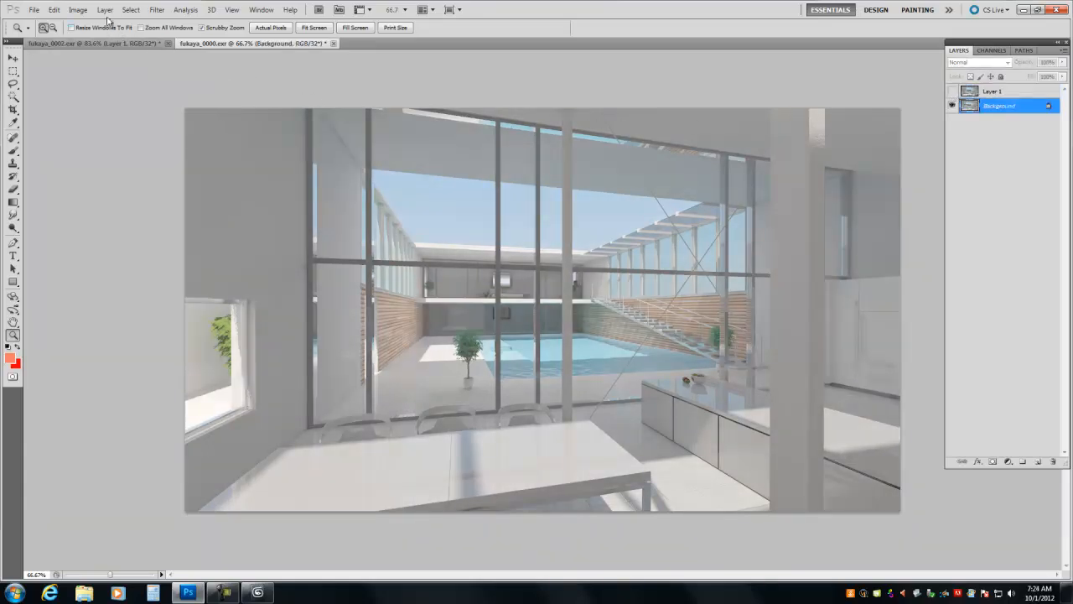
click(81, 11)
mouse_move(91, 28)
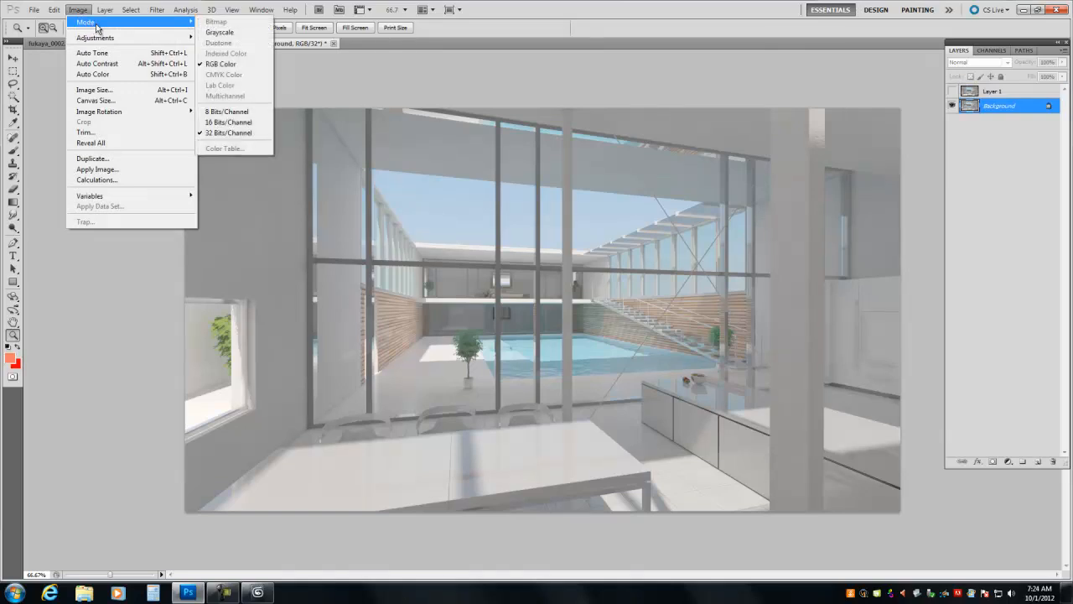
mouse_move(172, 38)
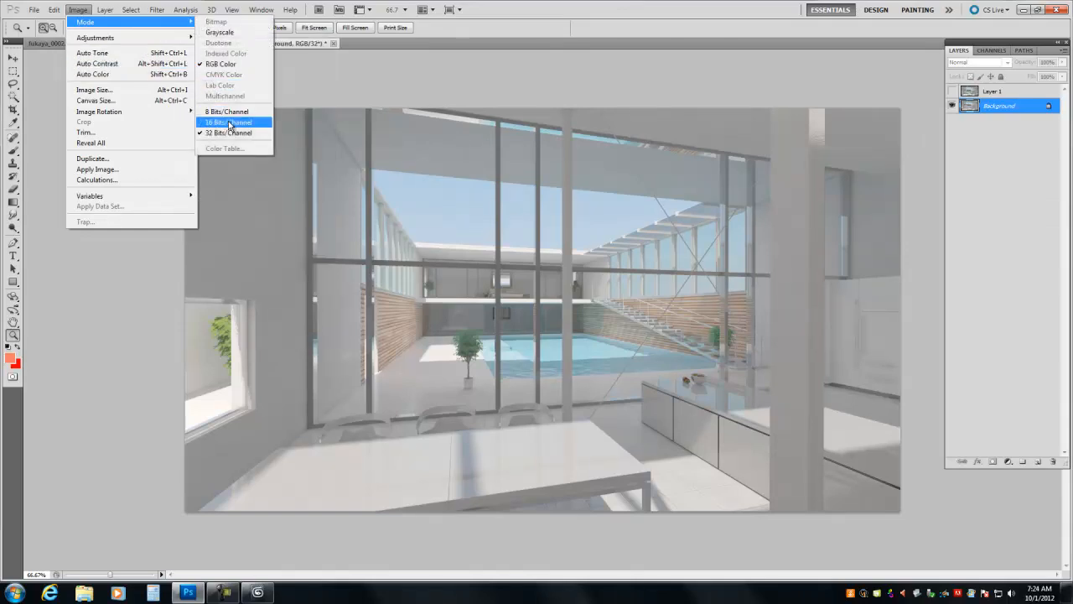
click(229, 123)
click(629, 223)
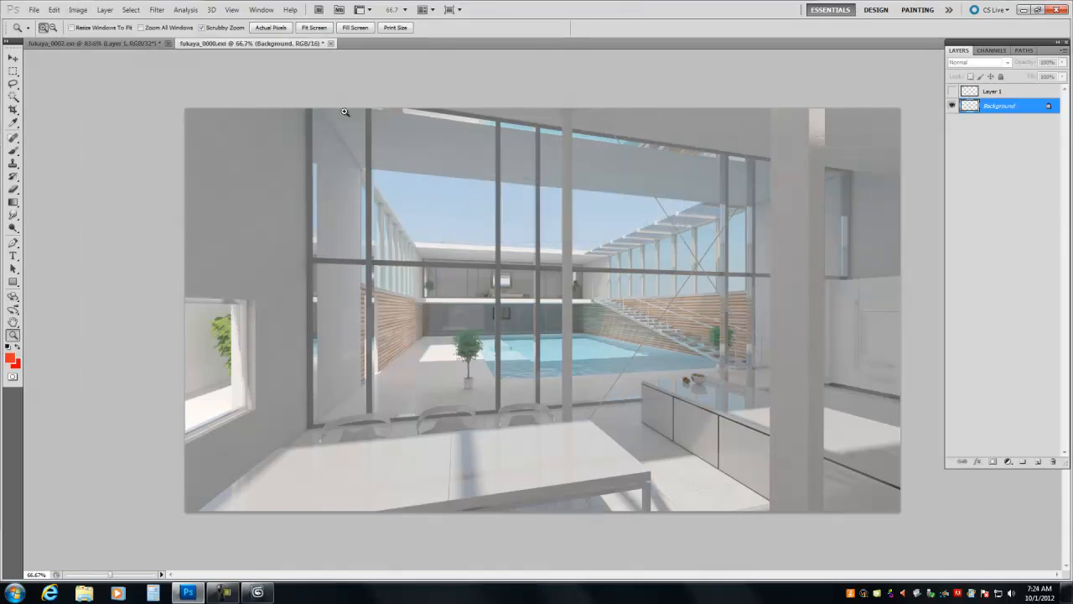
- Apply a Brightness/Contrast adjustment to the Background with contrast 66 and reduced brightness
click(78, 9)
mouse_move(186, 37)
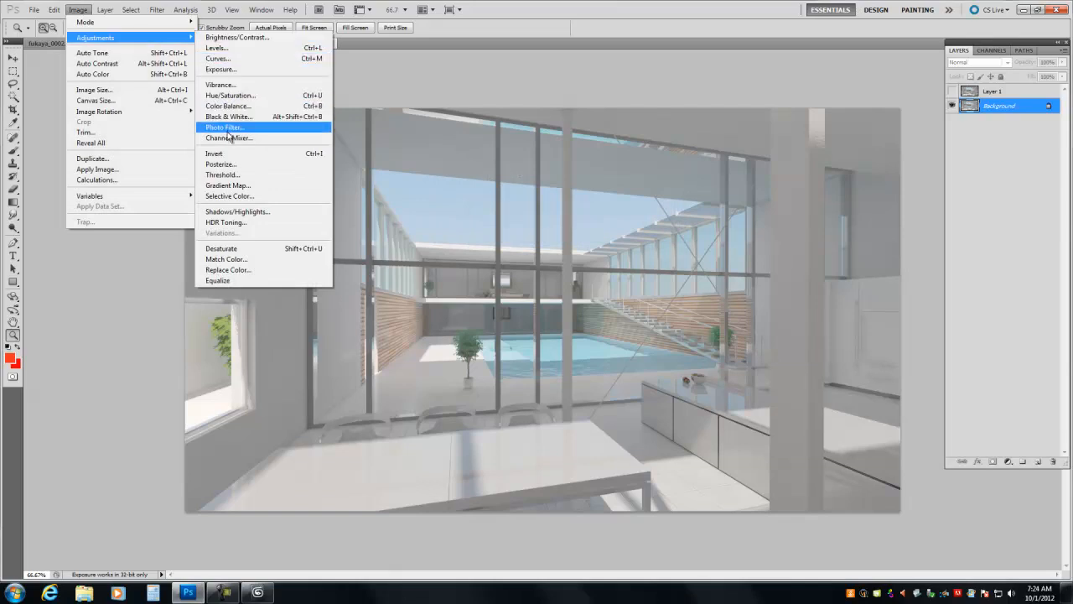
click(235, 37)
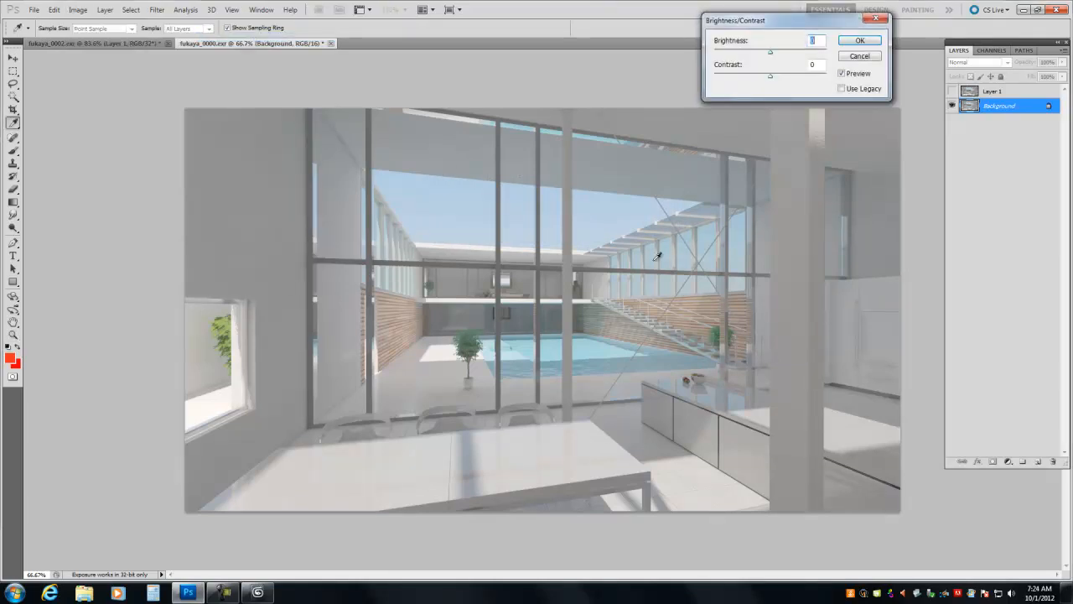
drag(771, 77, 758, 58)
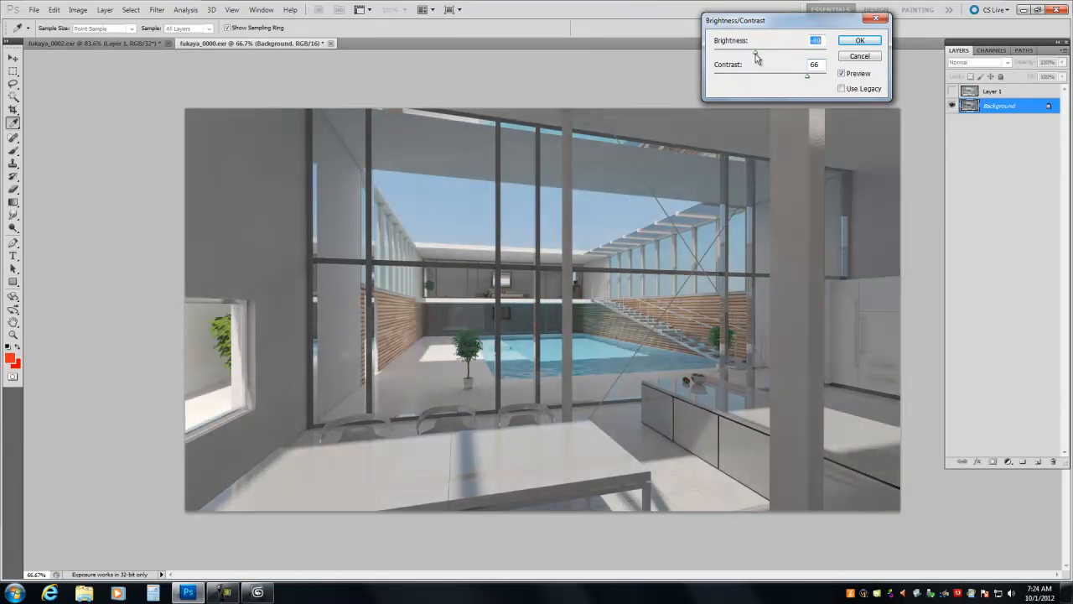
drag(757, 57, 755, 59)
click(859, 40)
- Alternate Layer 1 on and off to compare it with the contrast-adjusted Background
click(951, 92)
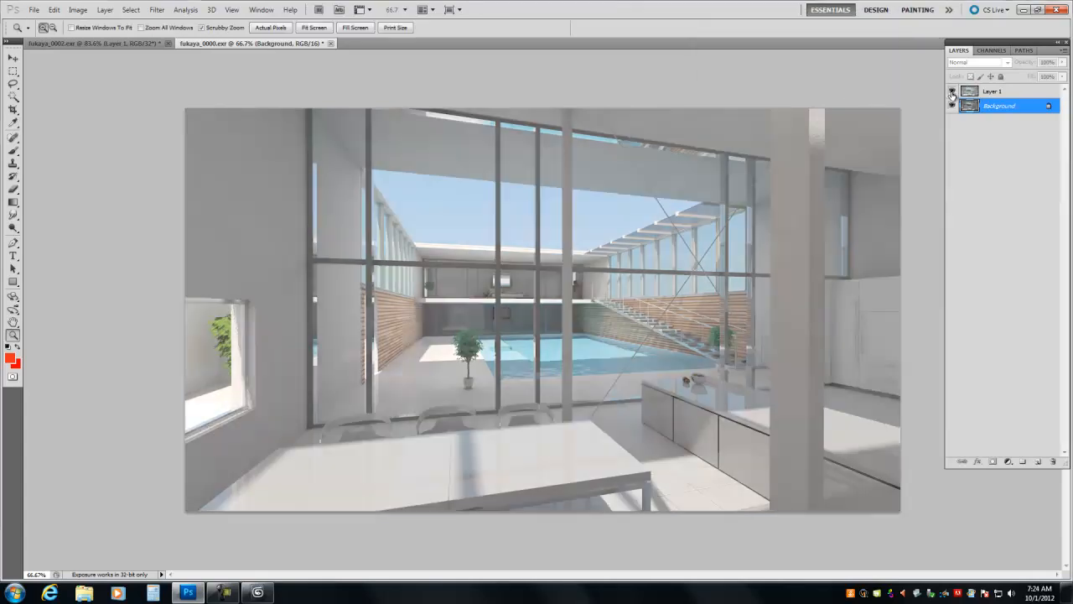
click(952, 92)
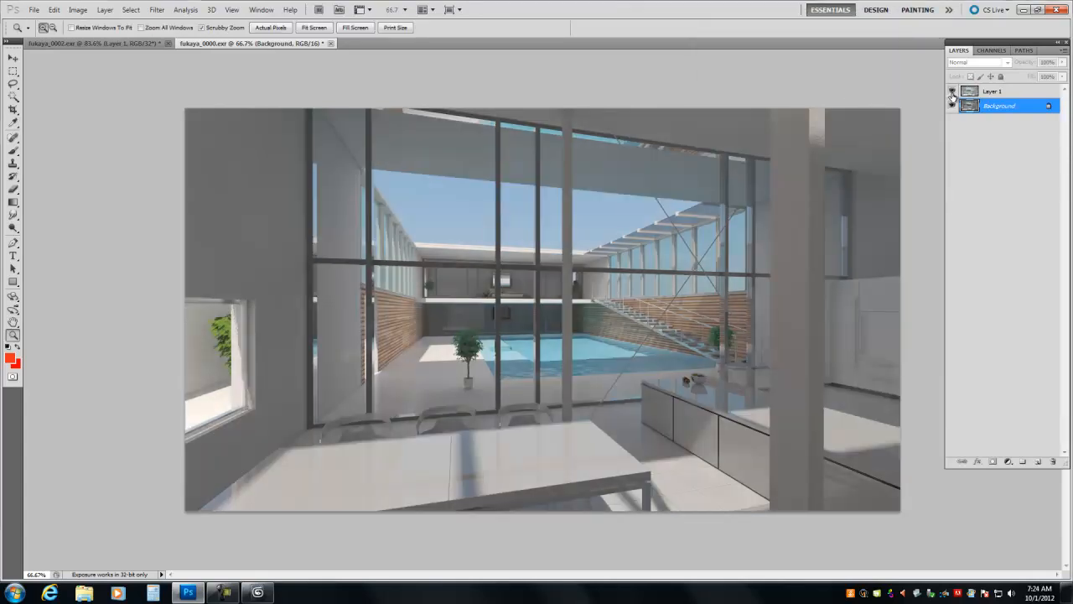
click(951, 92)
click(952, 92)
click(951, 93)
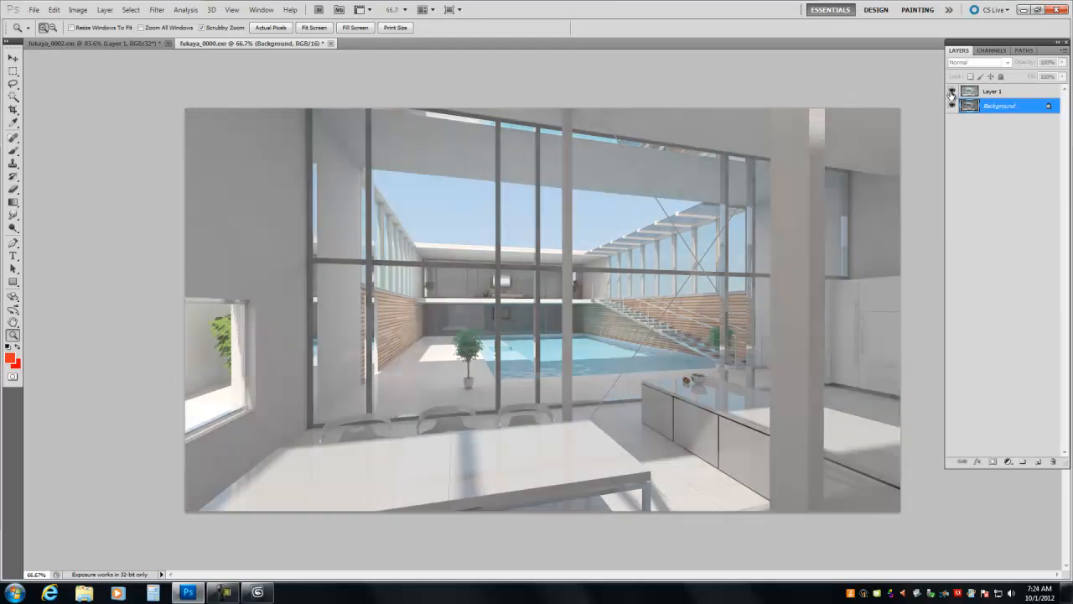
click(952, 92)
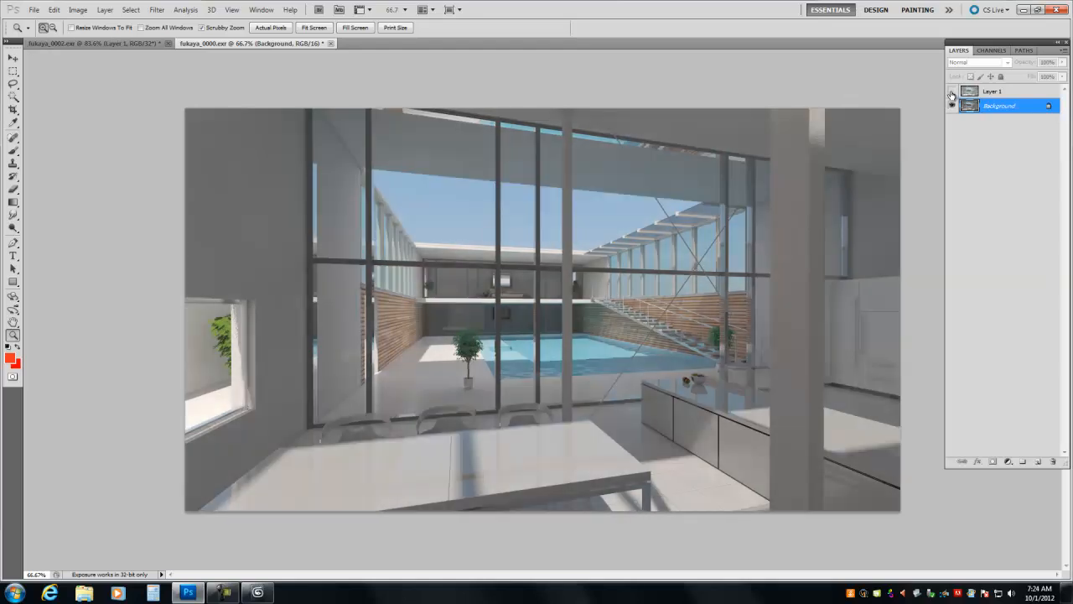
- Minimize Photoshop to return to 3ds Max and move the SR 0.99F panel group higher over the viewports
click(1024, 9)
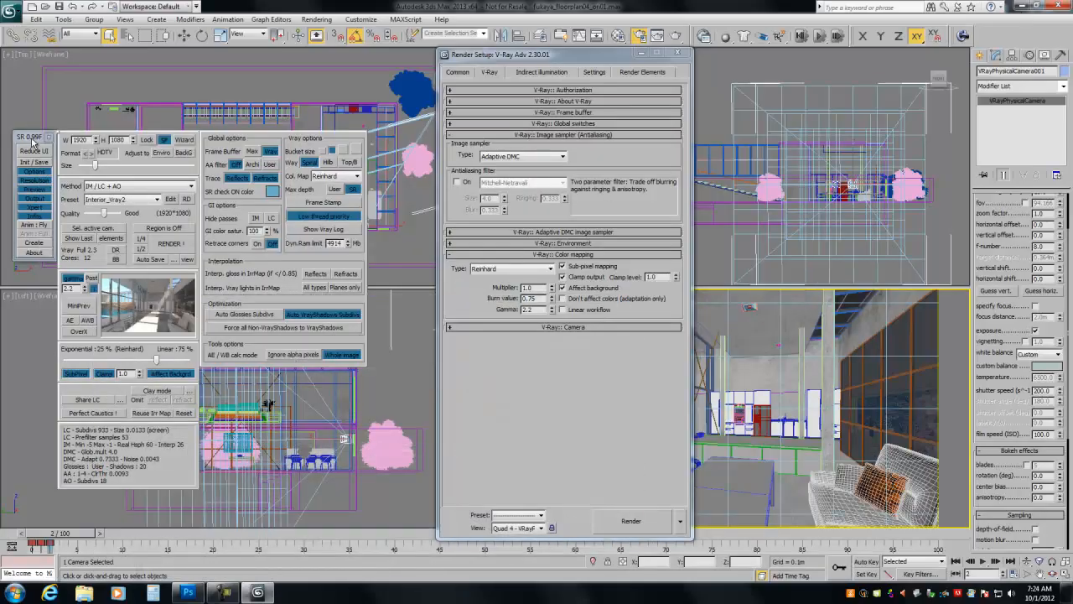
drag(33, 144, 32, 92)
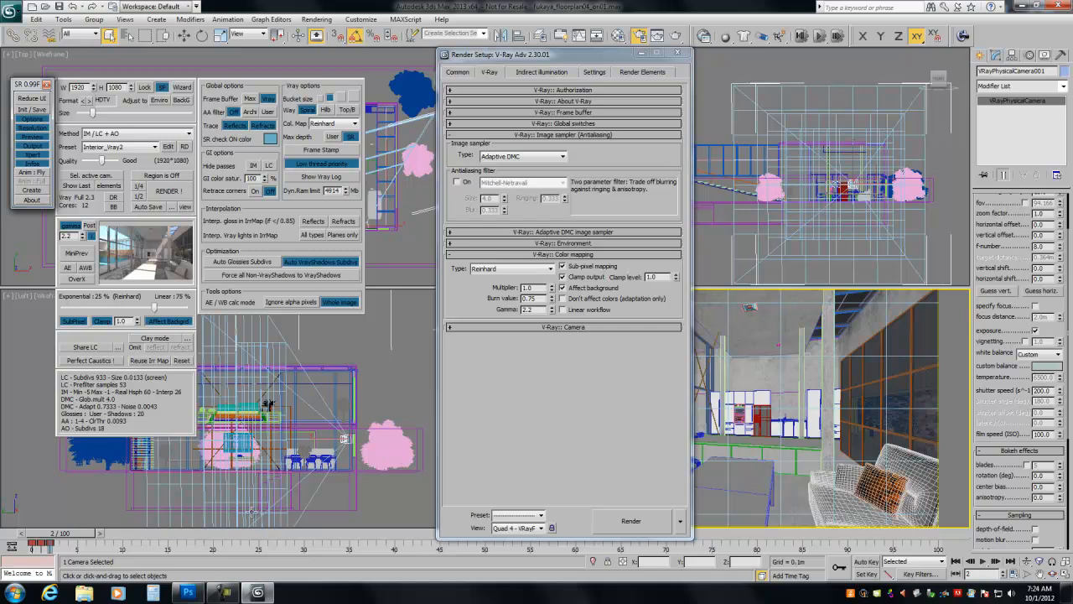
click(225, 591)
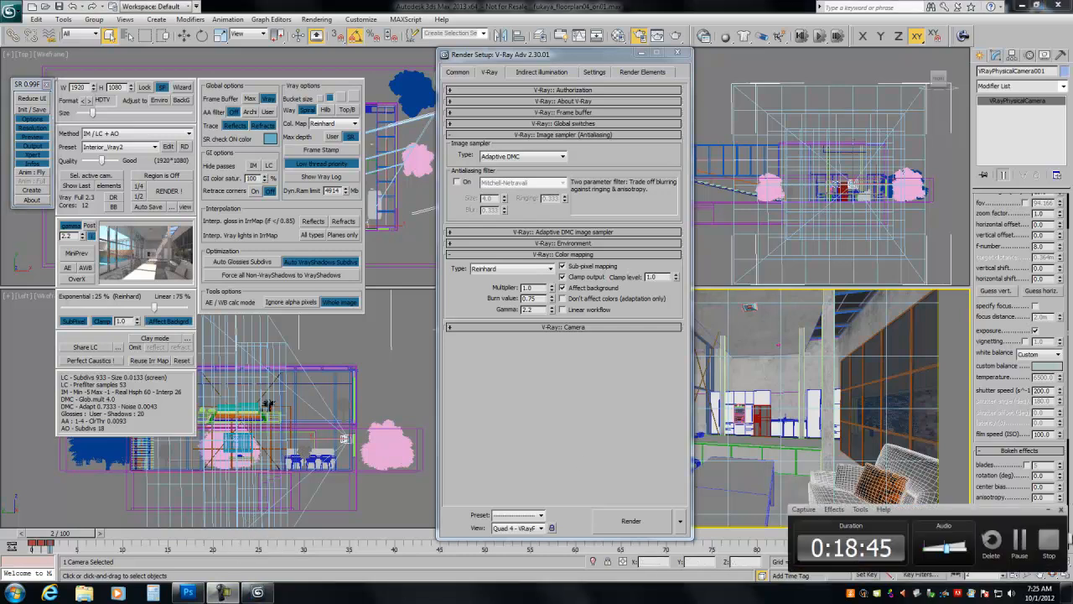